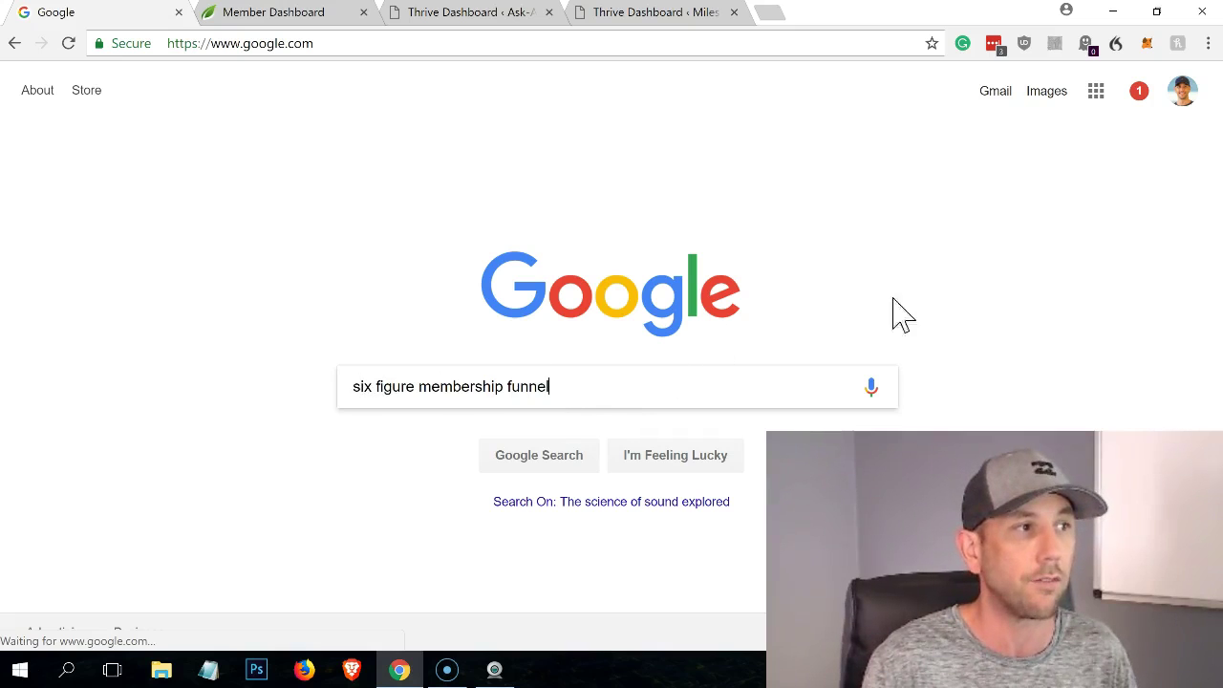
- Search for 'six figure membership funnel' and open the top result, 'My Six Figure Membership Funnel Hack'
key(Return)
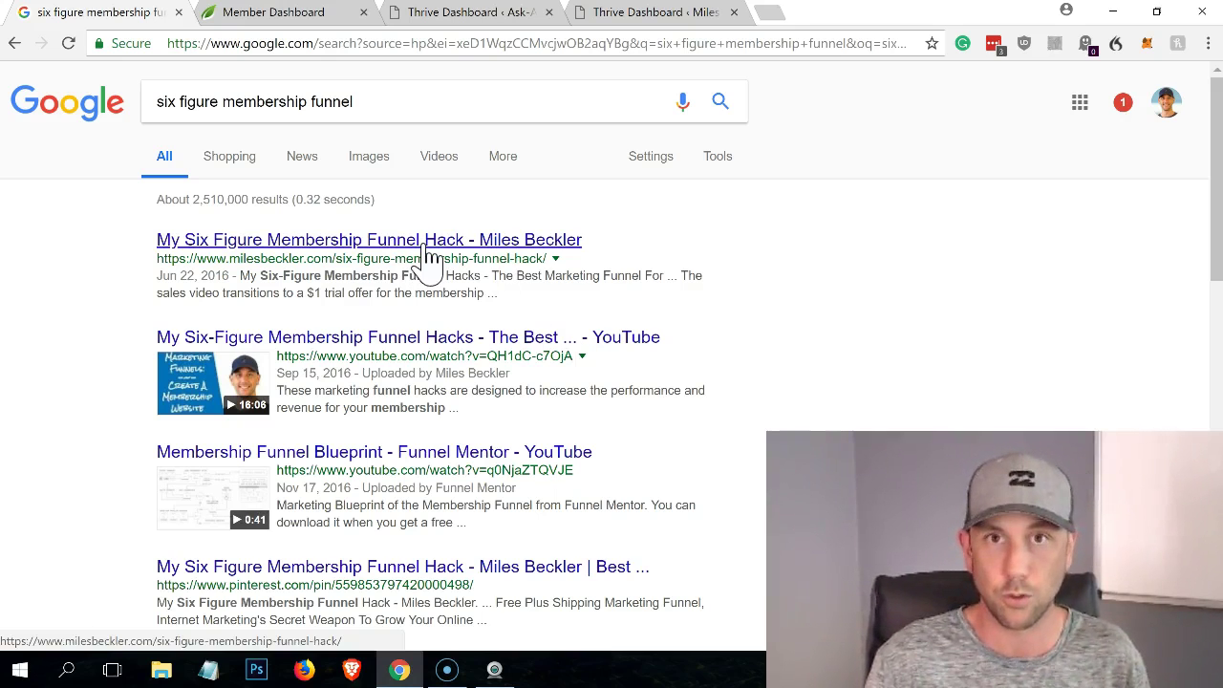
click(428, 247)
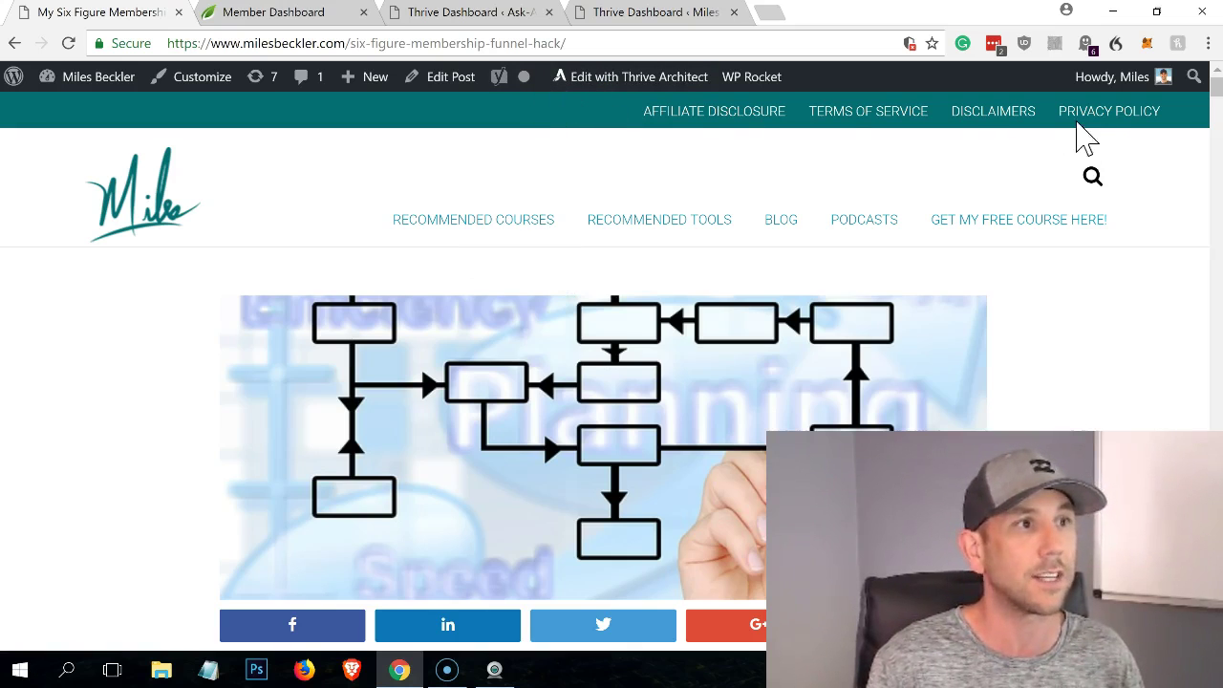
- Trigger the FREE Course opt-in popup, focus its email field, and select the post's URL path
mouse_move(1217, 96)
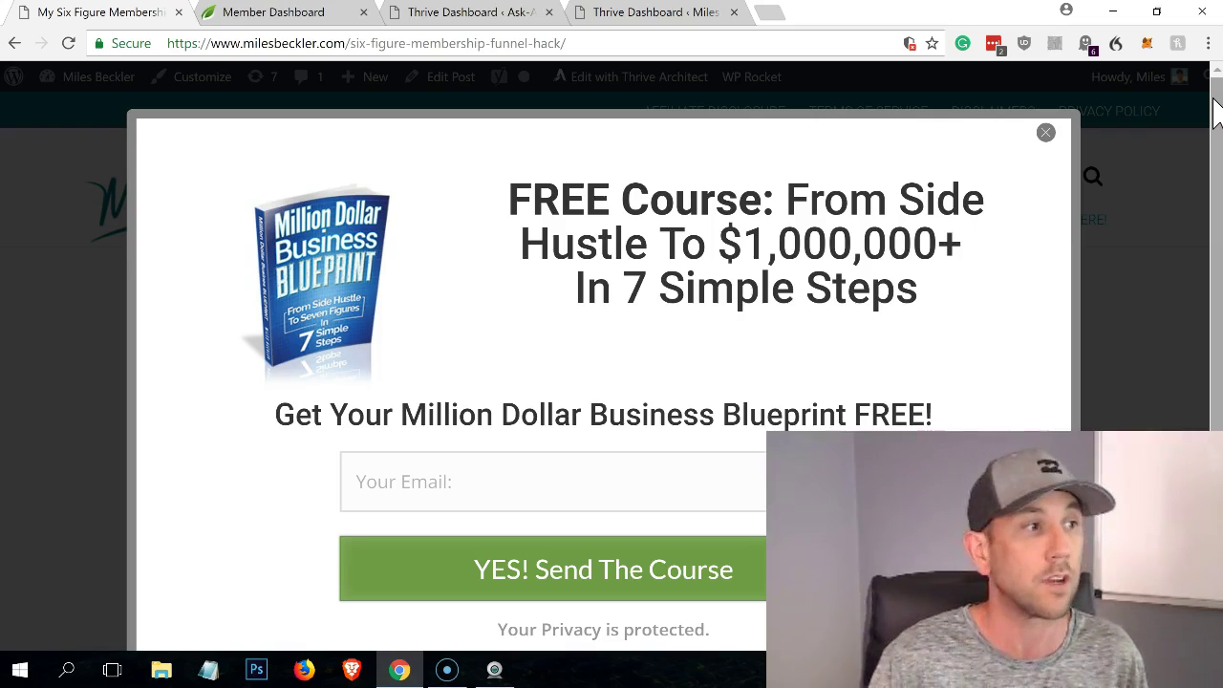
click(508, 483)
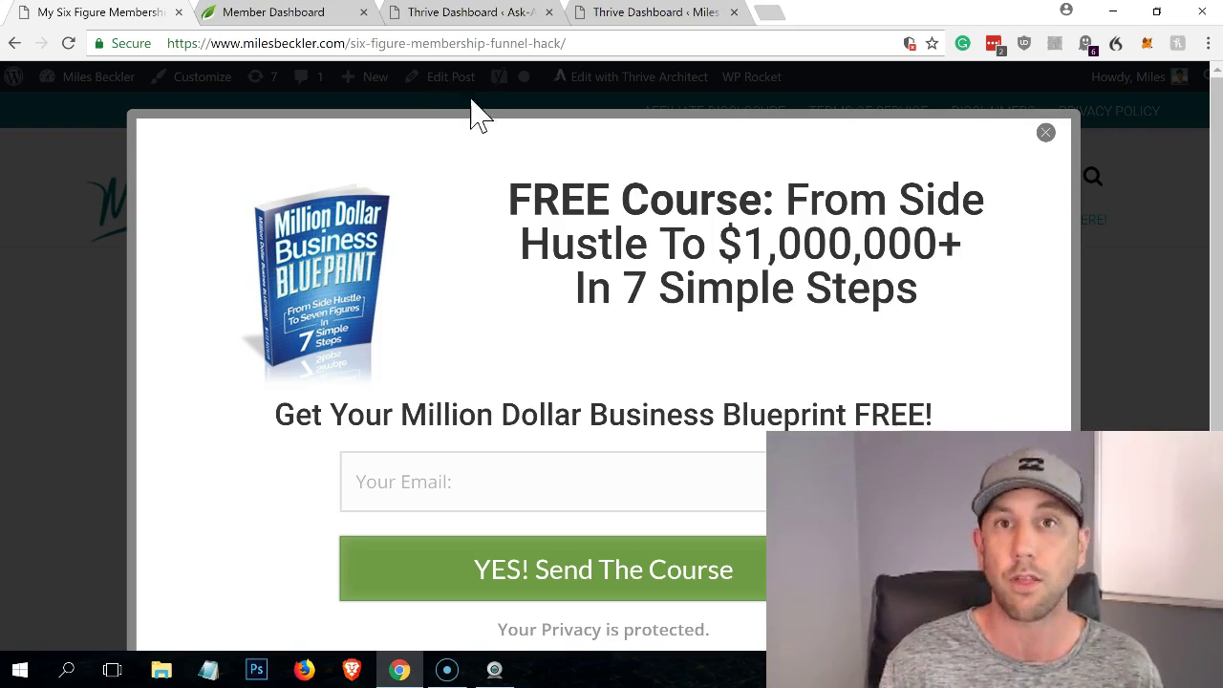
drag(352, 43, 646, 39)
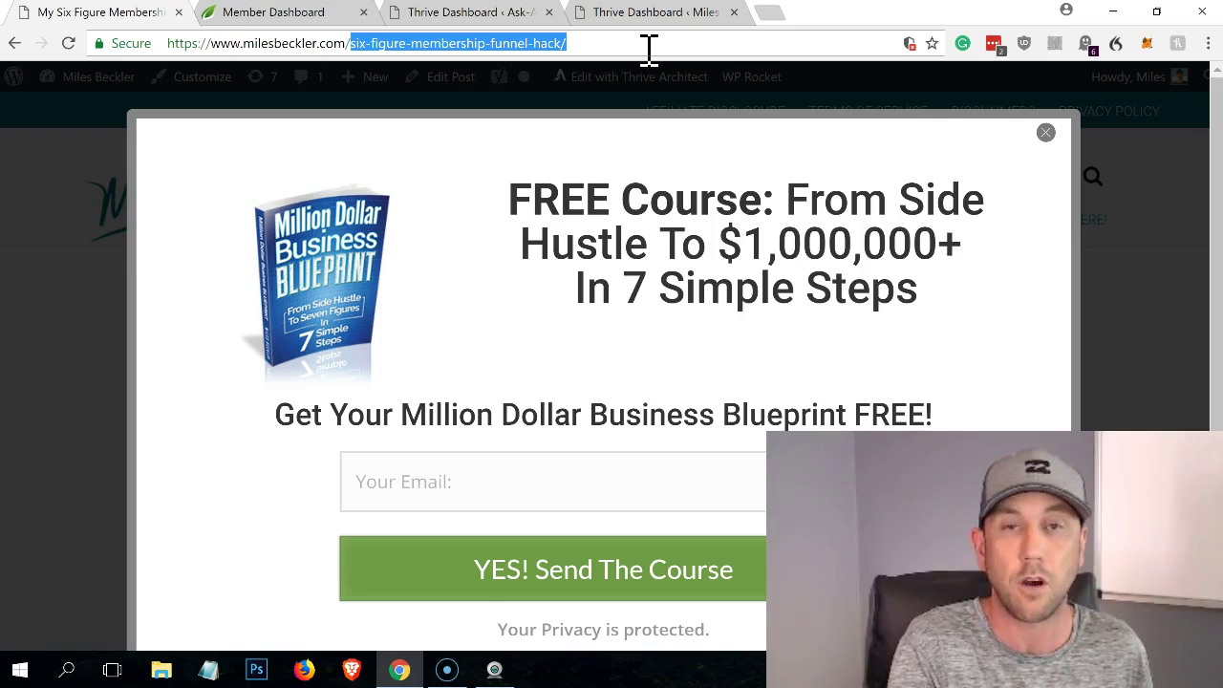
- Load the site's /thrive address and go to Get All Our Products
text(thrive)
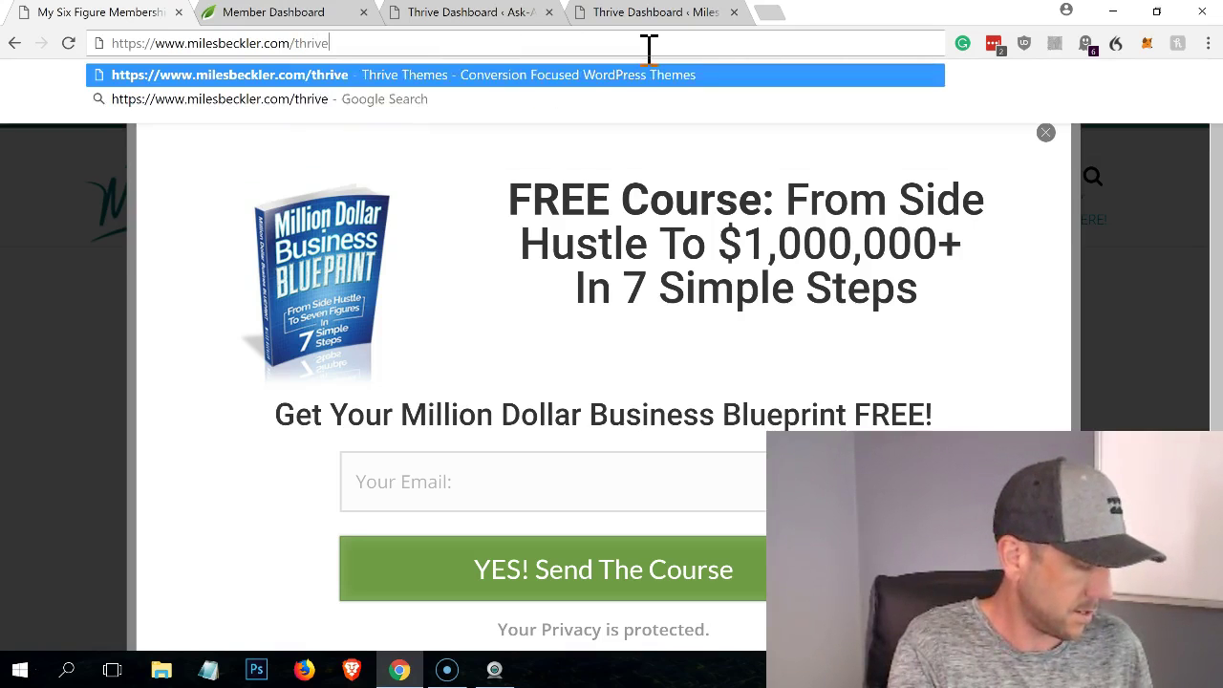
key(Return)
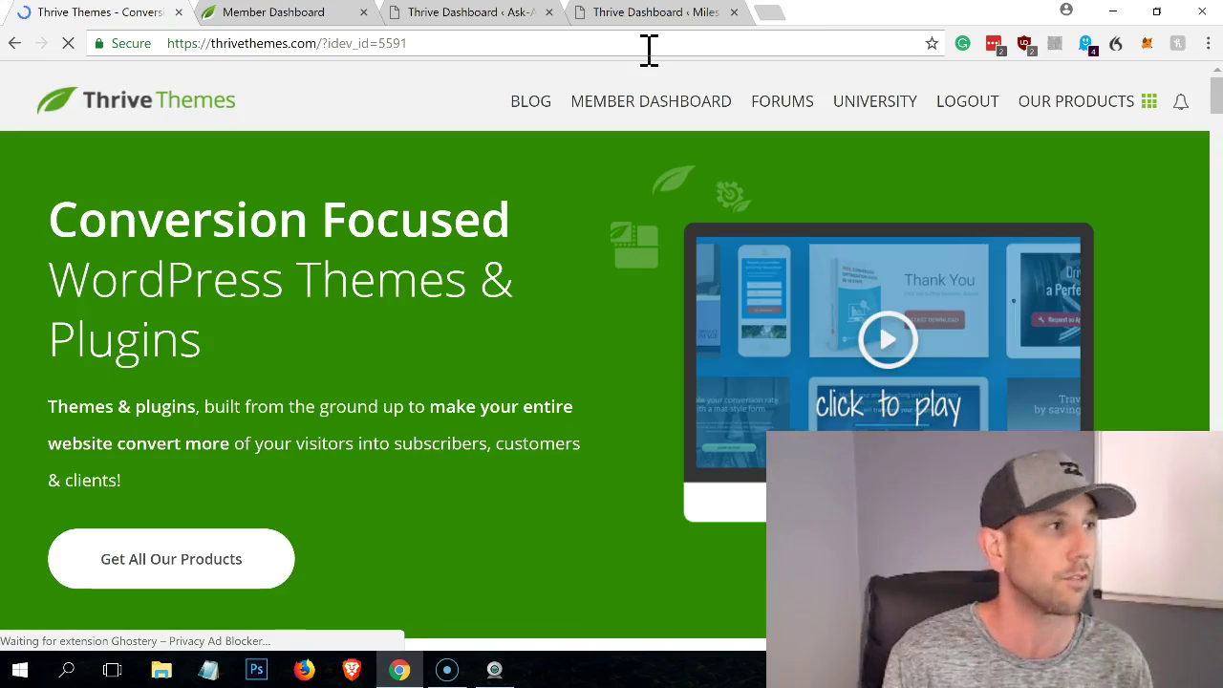
click(162, 571)
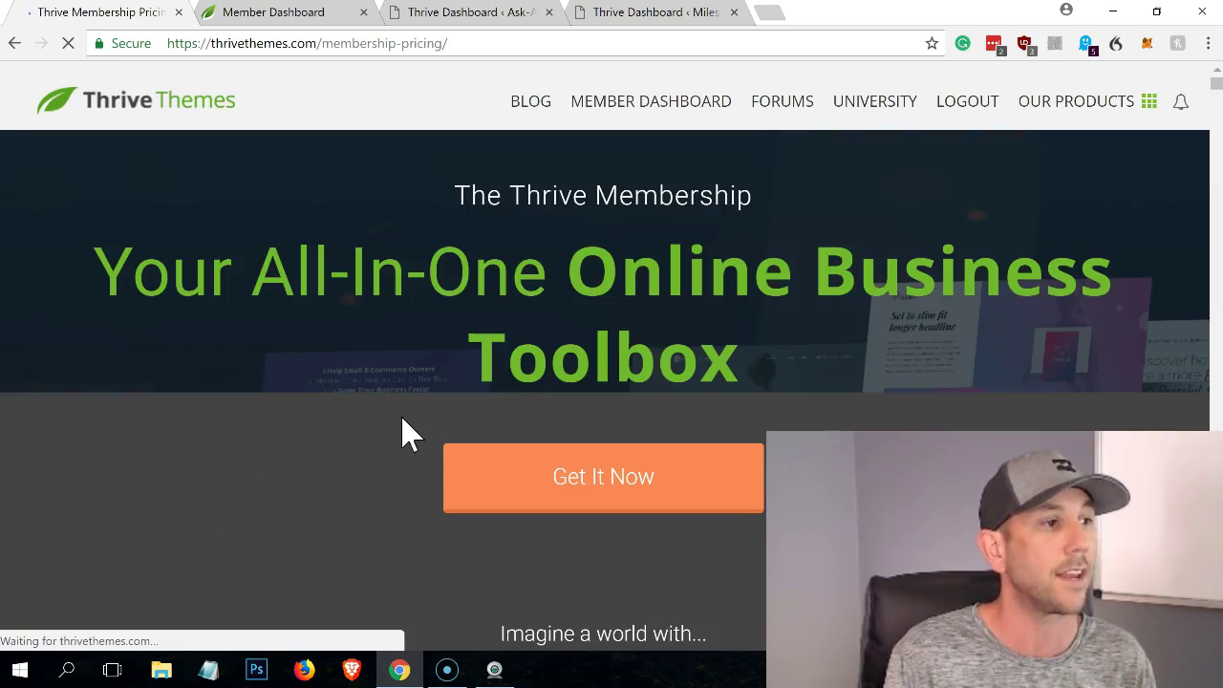
- Jump to the membership plans, then compare quarterly and annual billing, ending on annual ($19/month)
scroll(405, 438, down, 4)
scroll(405, 440, down, 13)
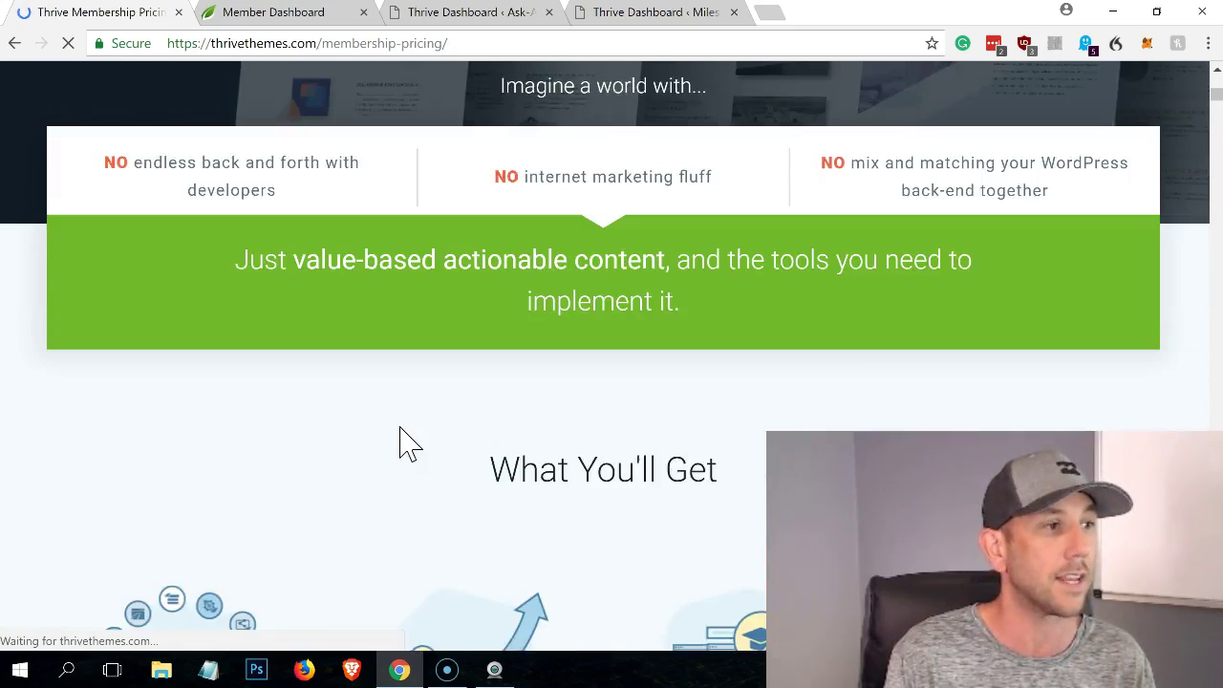
scroll(405, 439, down, 4)
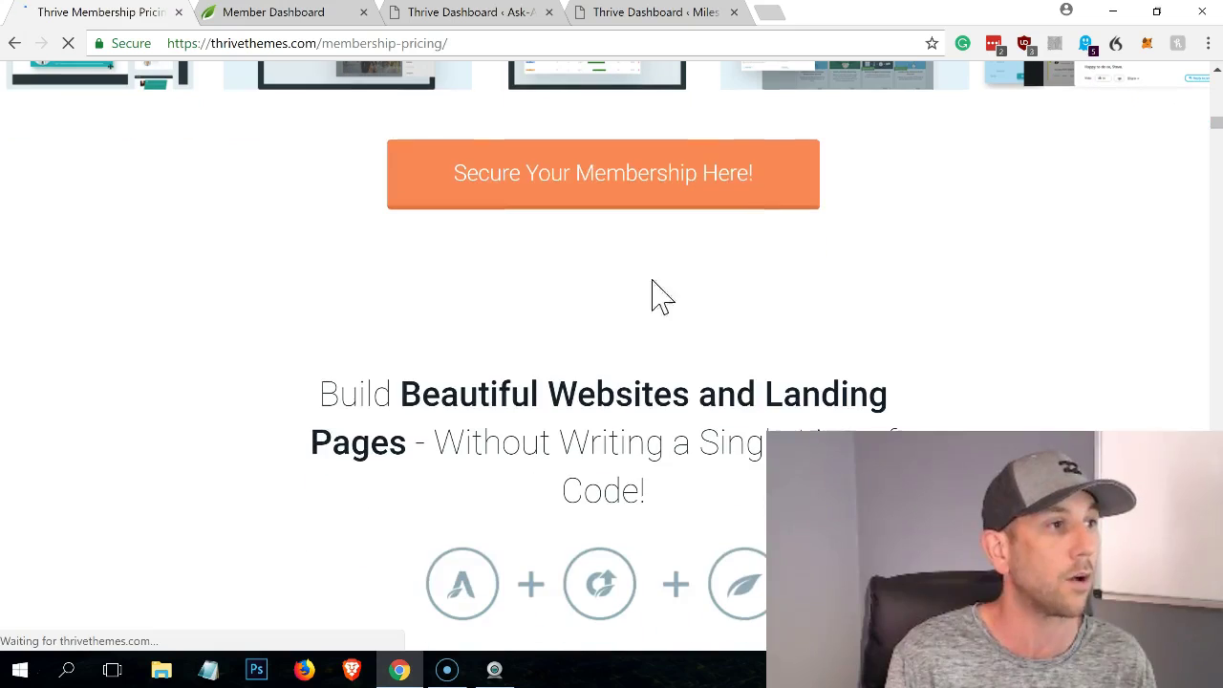
click(658, 185)
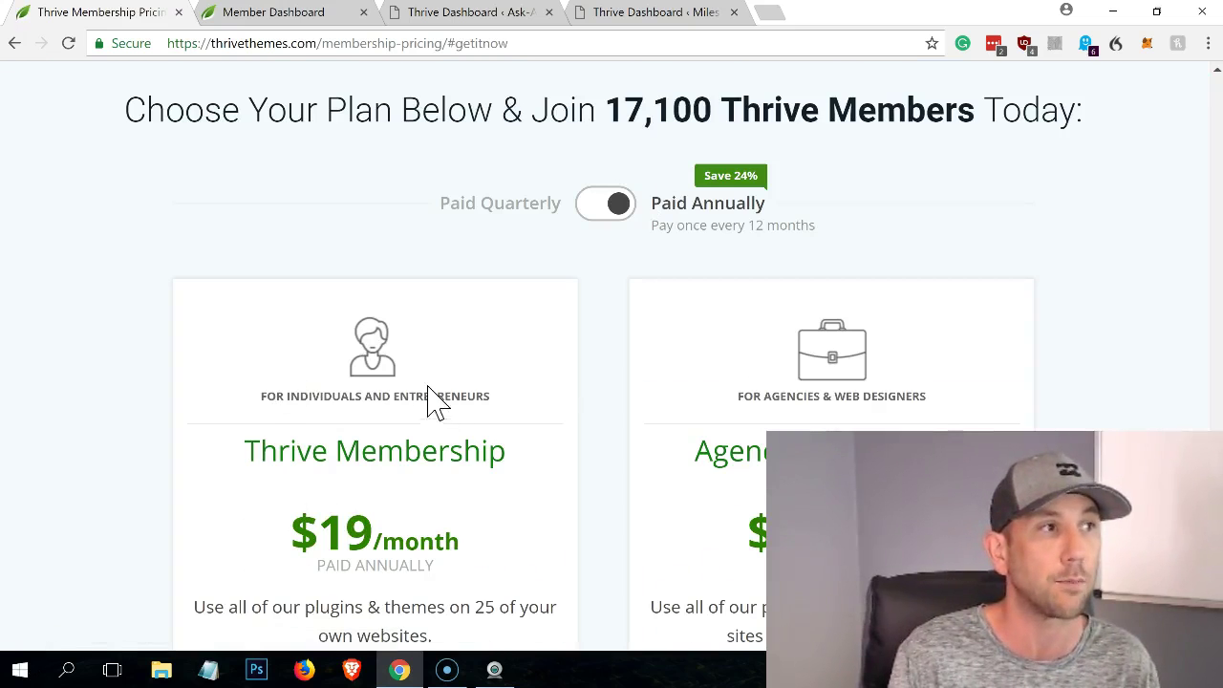
click(596, 207)
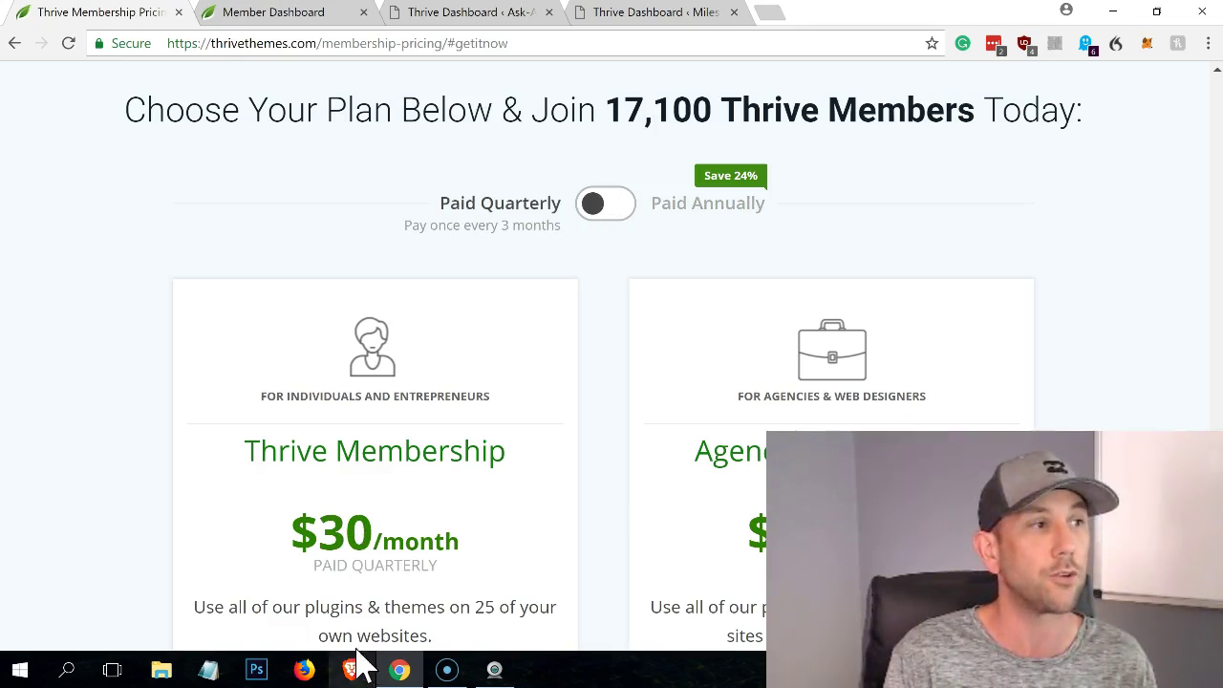
click(626, 206)
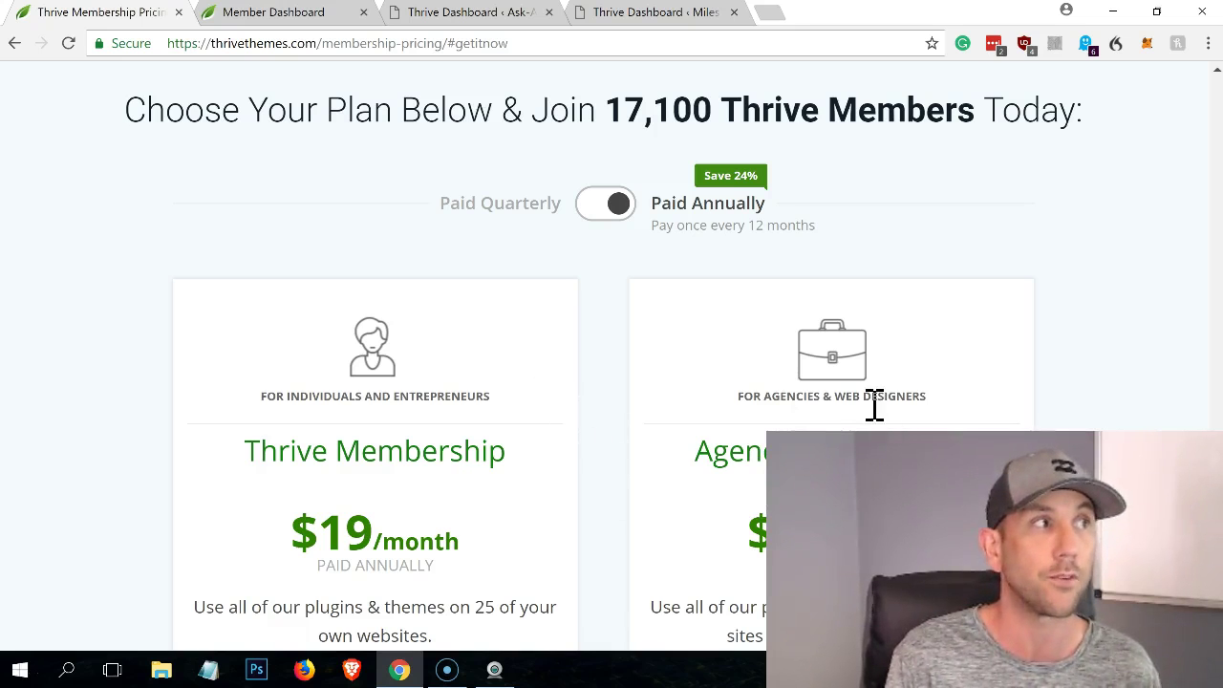
- Close the pricing tab to return to the Thrive Themes Member Dashboard
click(179, 13)
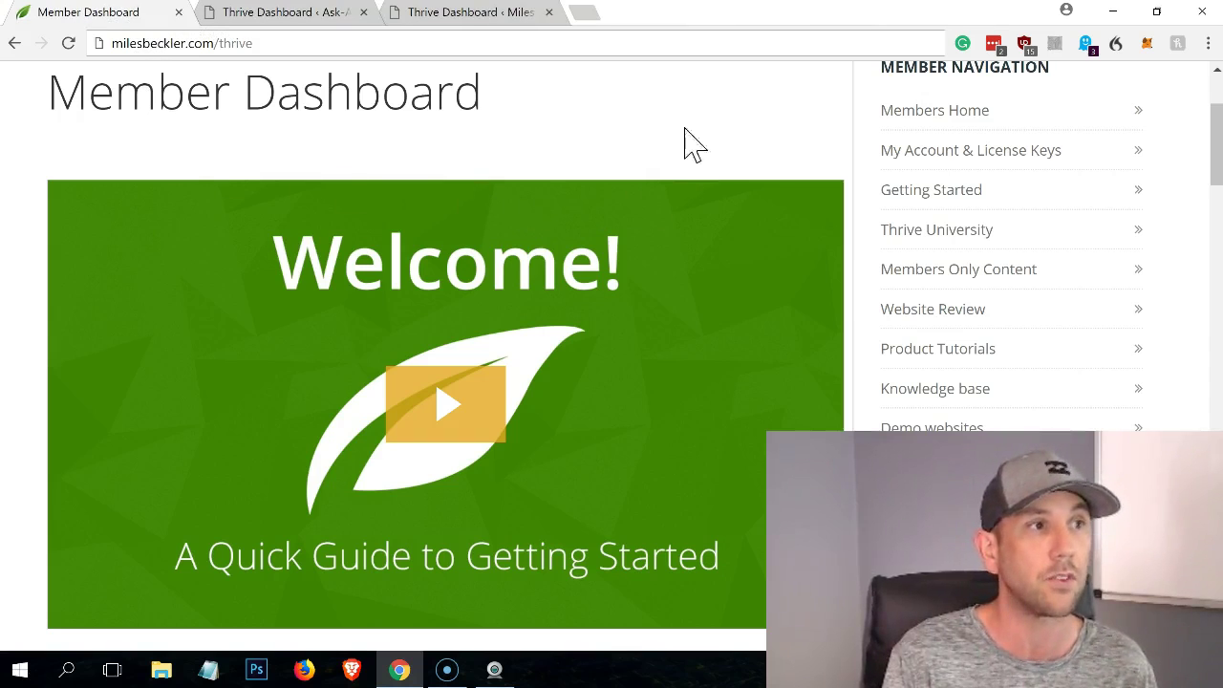
scroll(663, 229, up, 2)
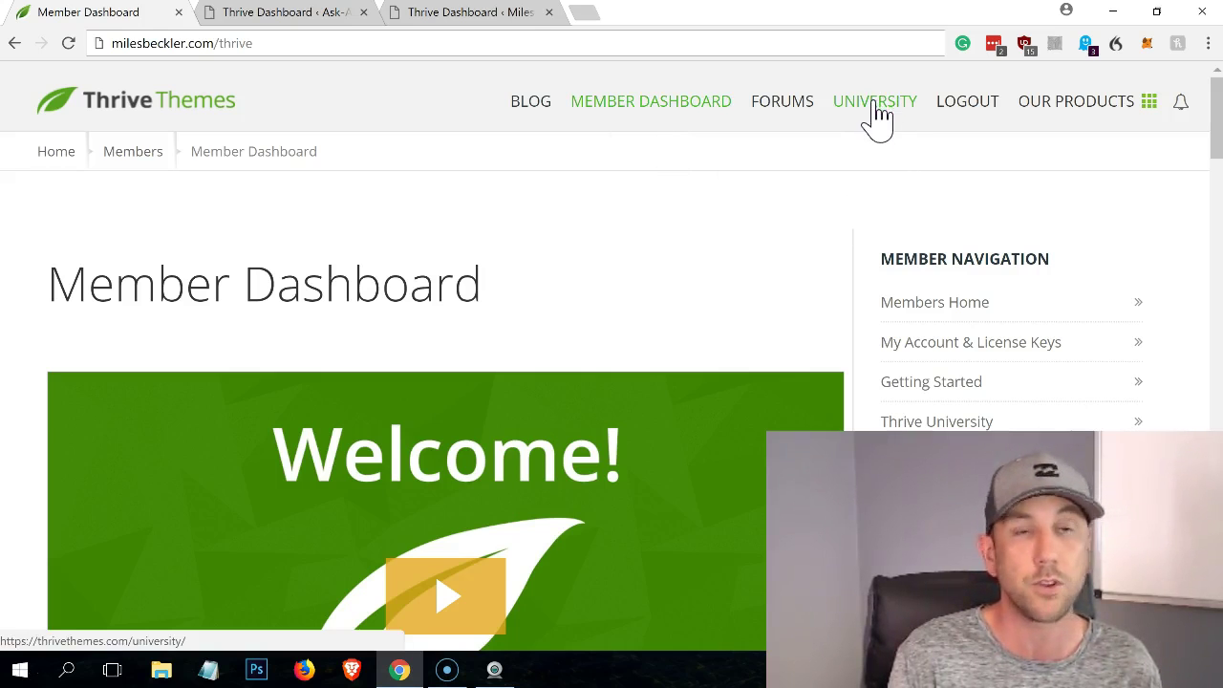
scroll(796, 158, down, 2)
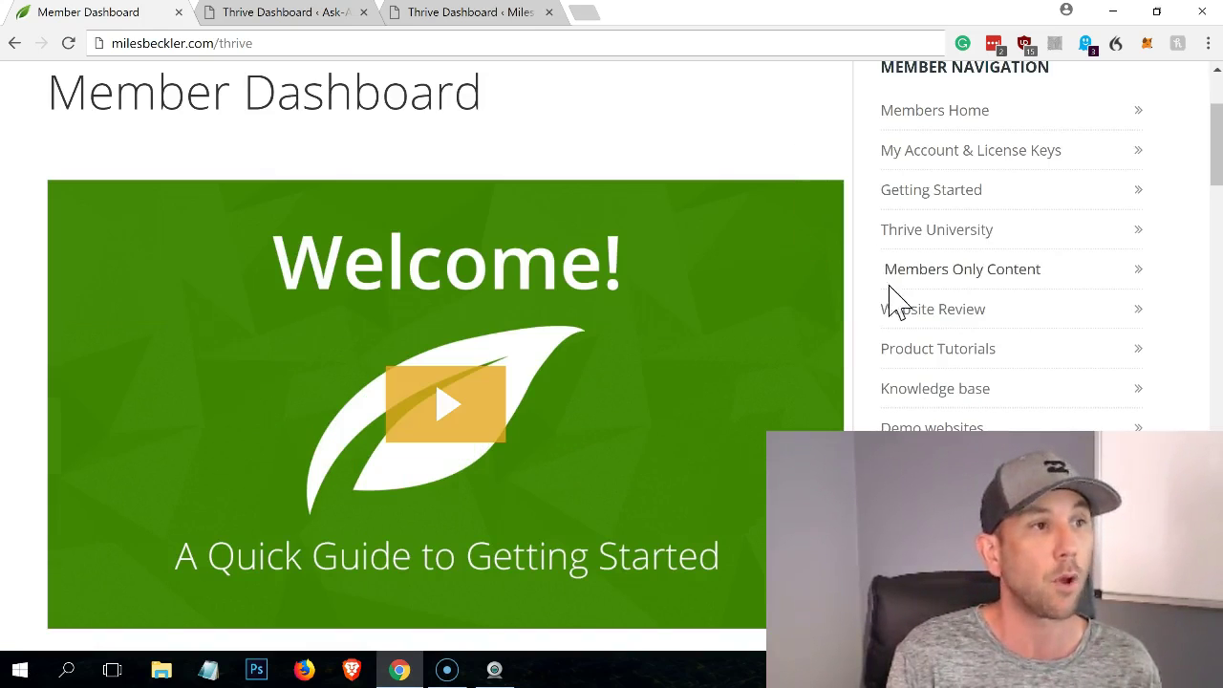
- Browse the Product Tutorials plugin list, then close the tutorials tab
click(925, 350)
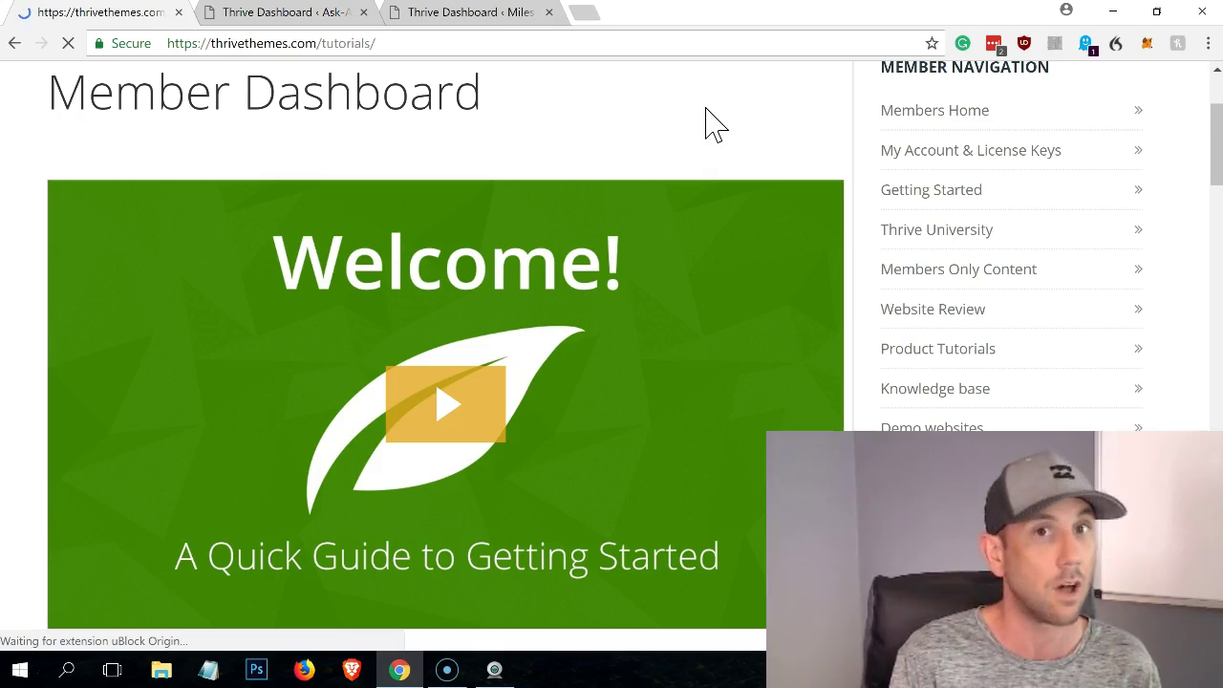
scroll(705, 122, down, 1)
scroll(705, 123, down, 4)
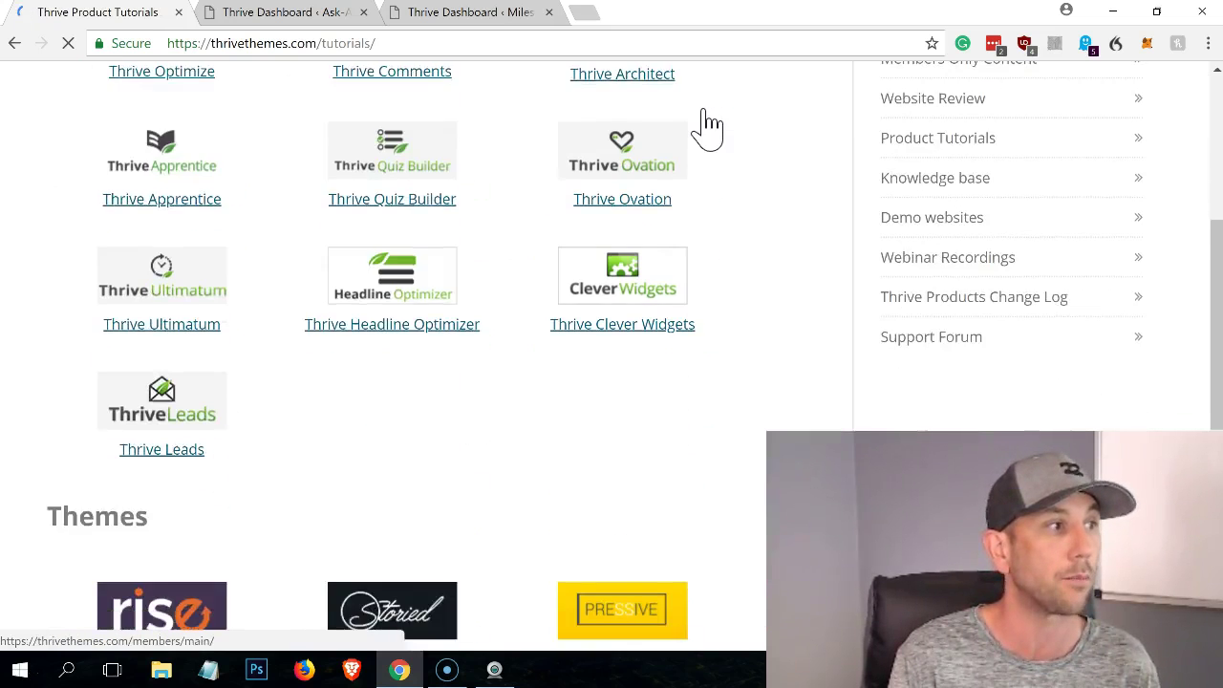
scroll(705, 121, down, 1)
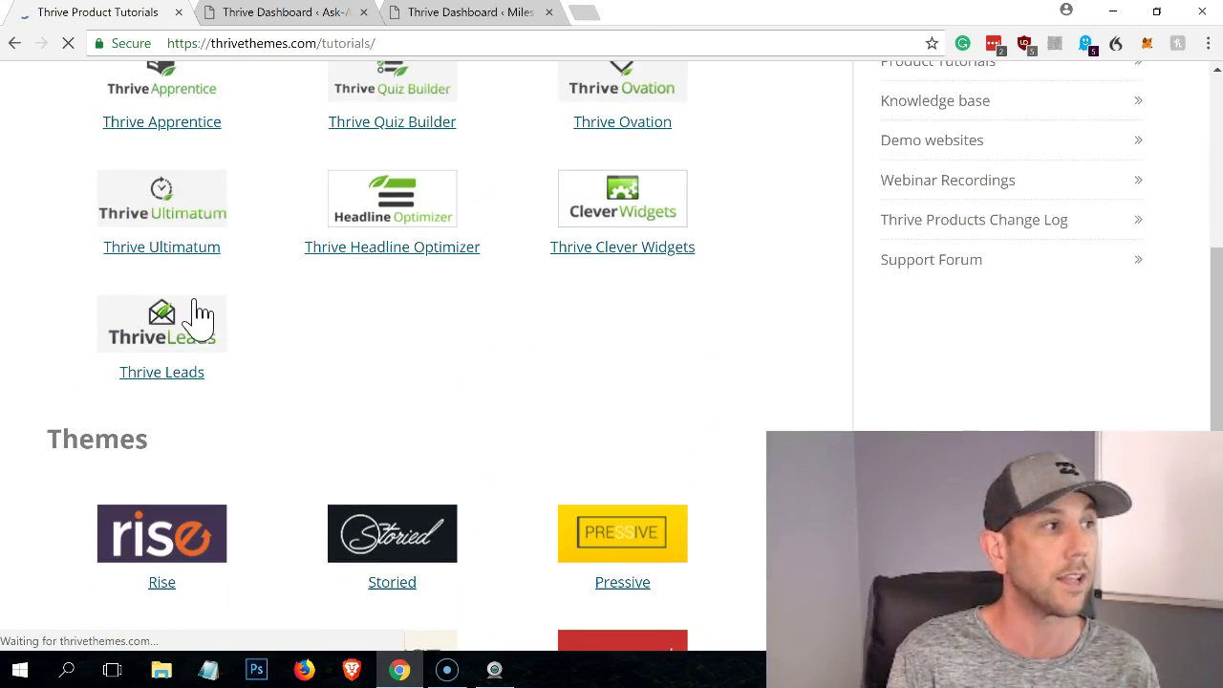
scroll(87, 428, down, 1)
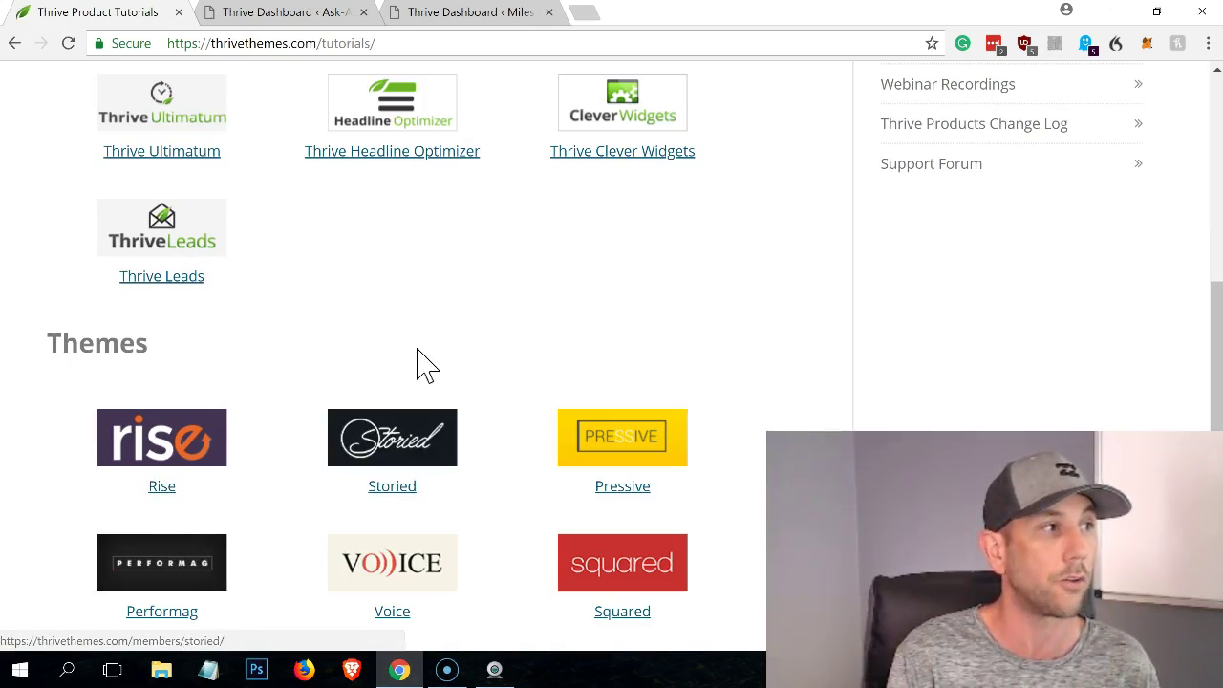
scroll(223, 606, up, 1)
scroll(277, 487, up, 2)
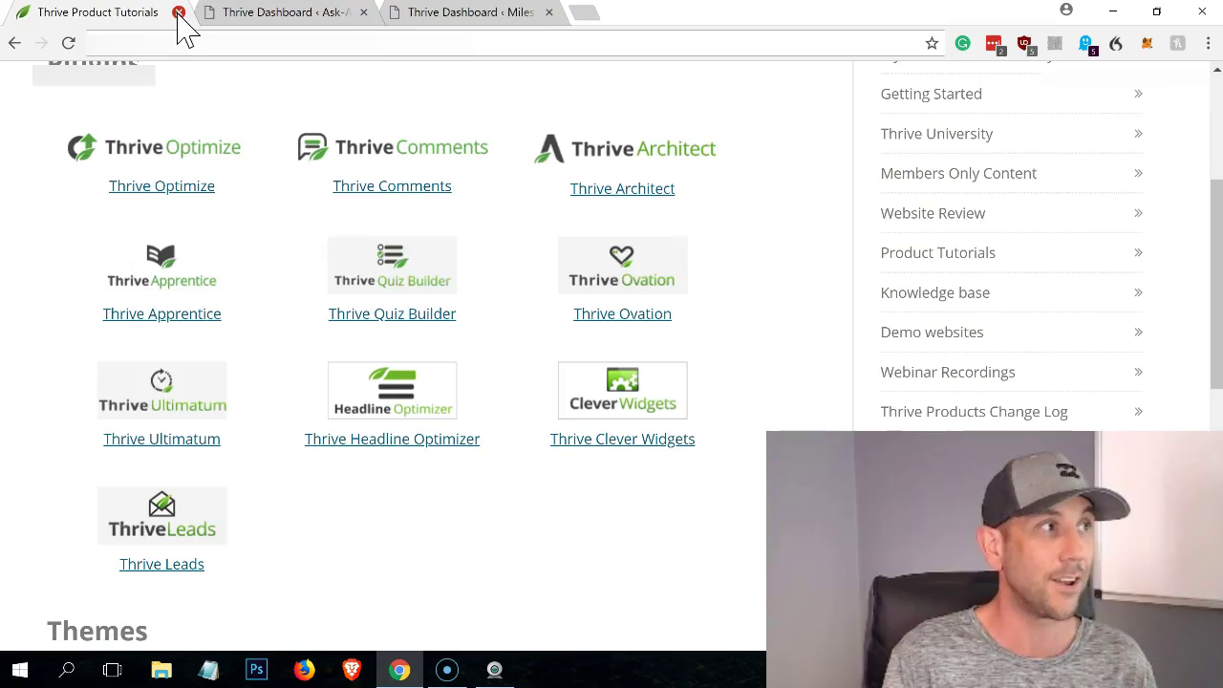
click(178, 11)
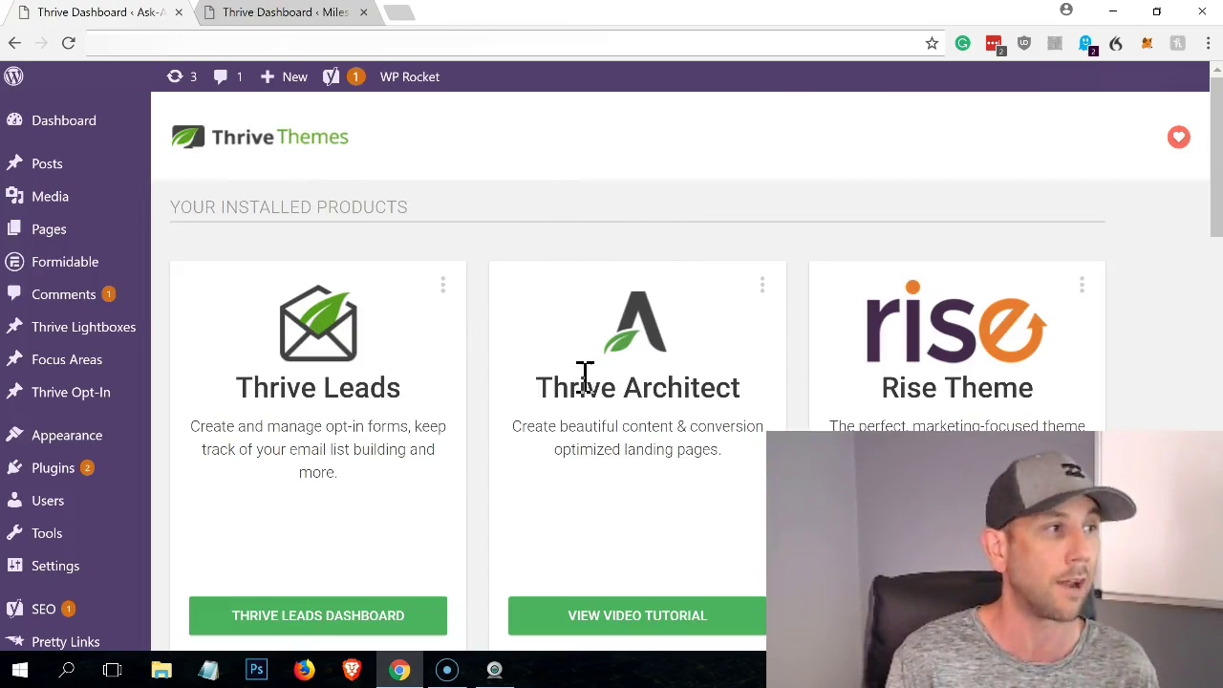
- Review the Thrive Leads dashboard's Today's Summary and Lead Groups, then return to the other site's tab
click(350, 621)
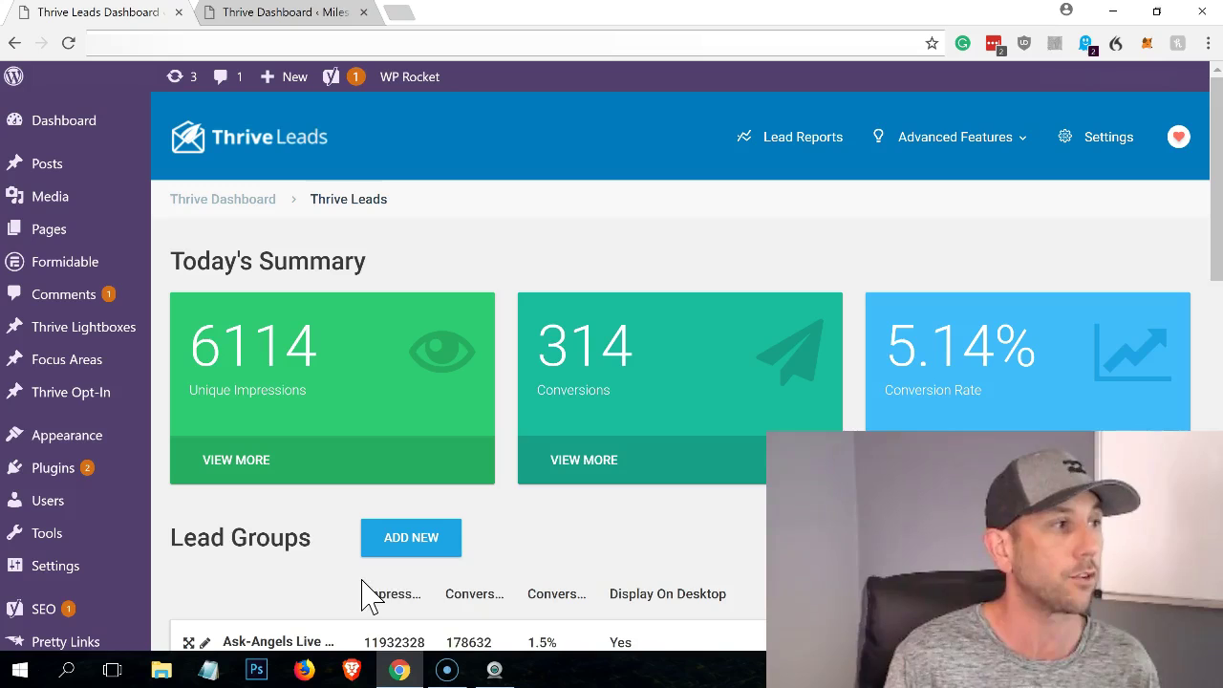
scroll(453, 468, down, 1)
scroll(466, 474, down, 1)
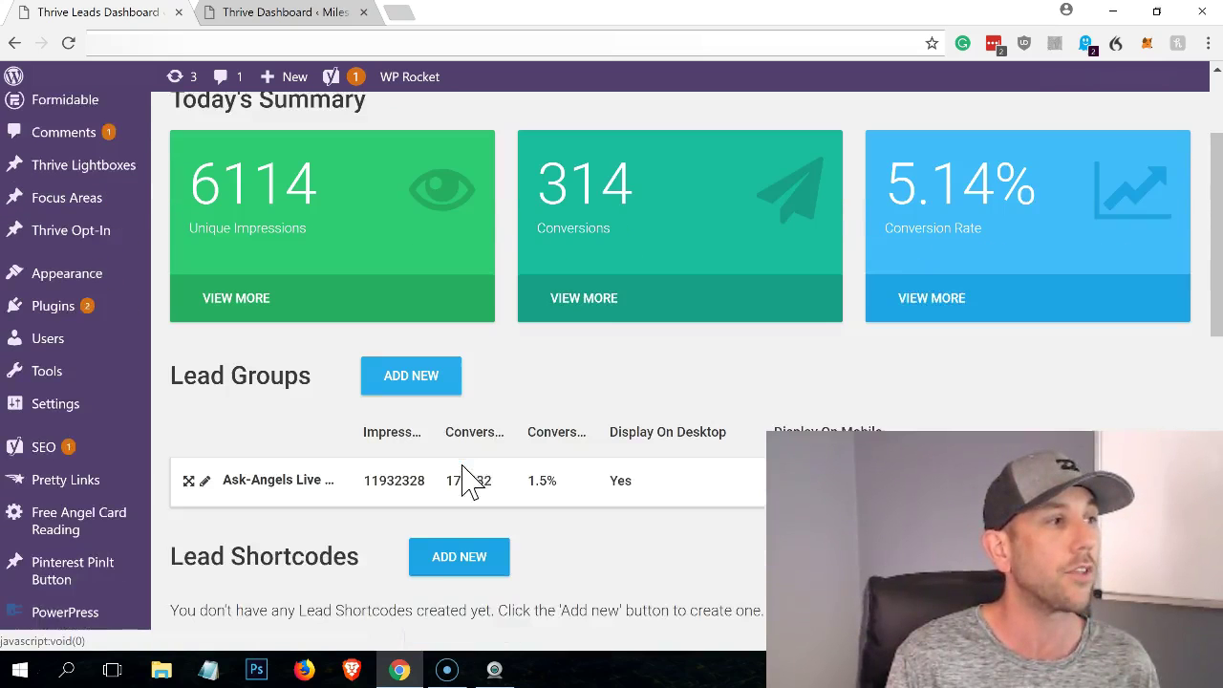
scroll(466, 474, down, 1)
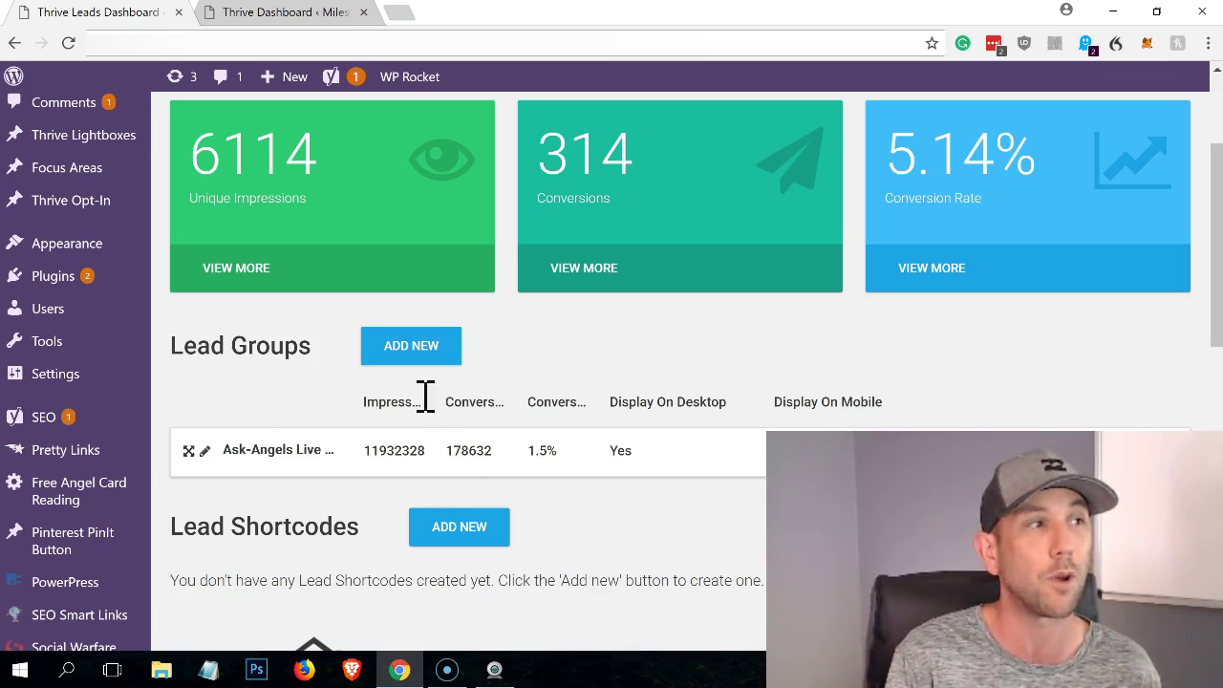
click(336, 24)
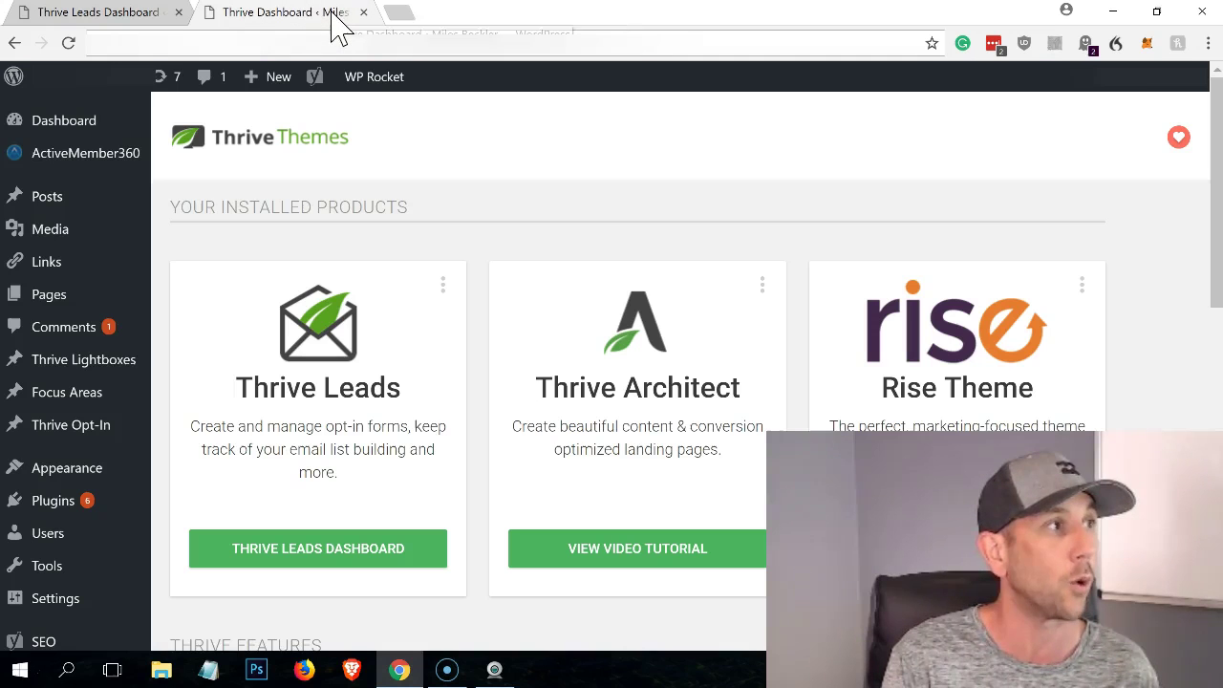
- Expand the Welcome Gate lead group to show its Lightbox (7.76%) and Scroll Mat (6.72%) forms
click(363, 562)
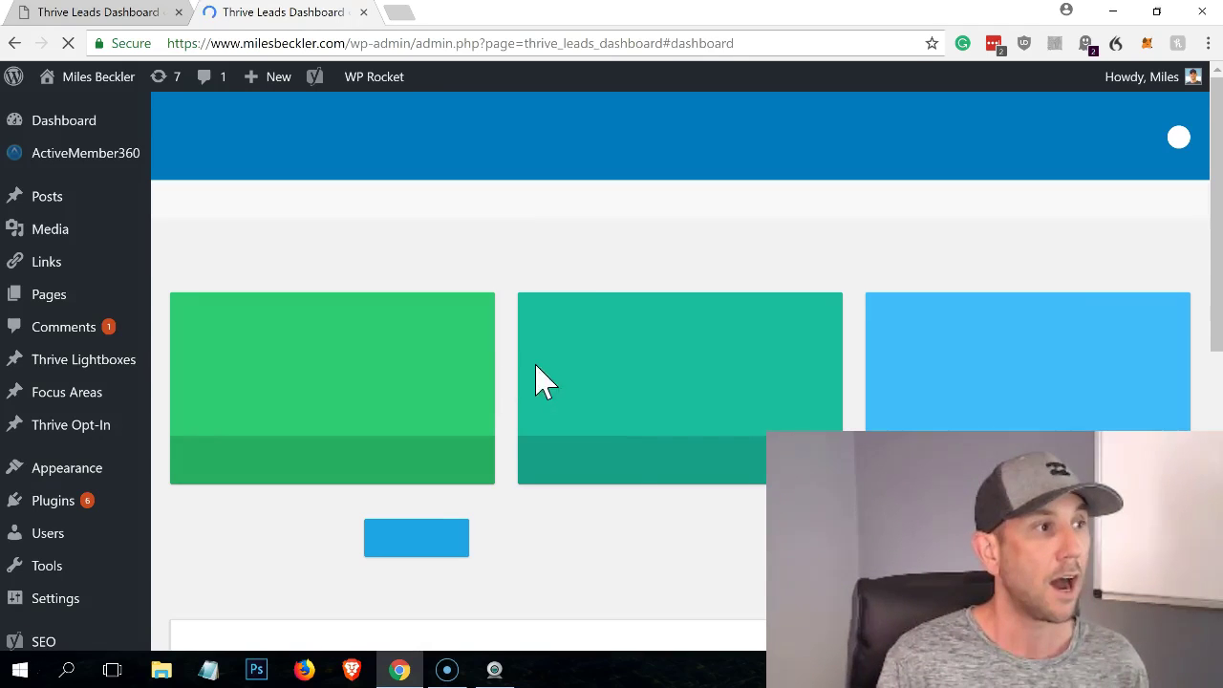
scroll(638, 441, down, 2)
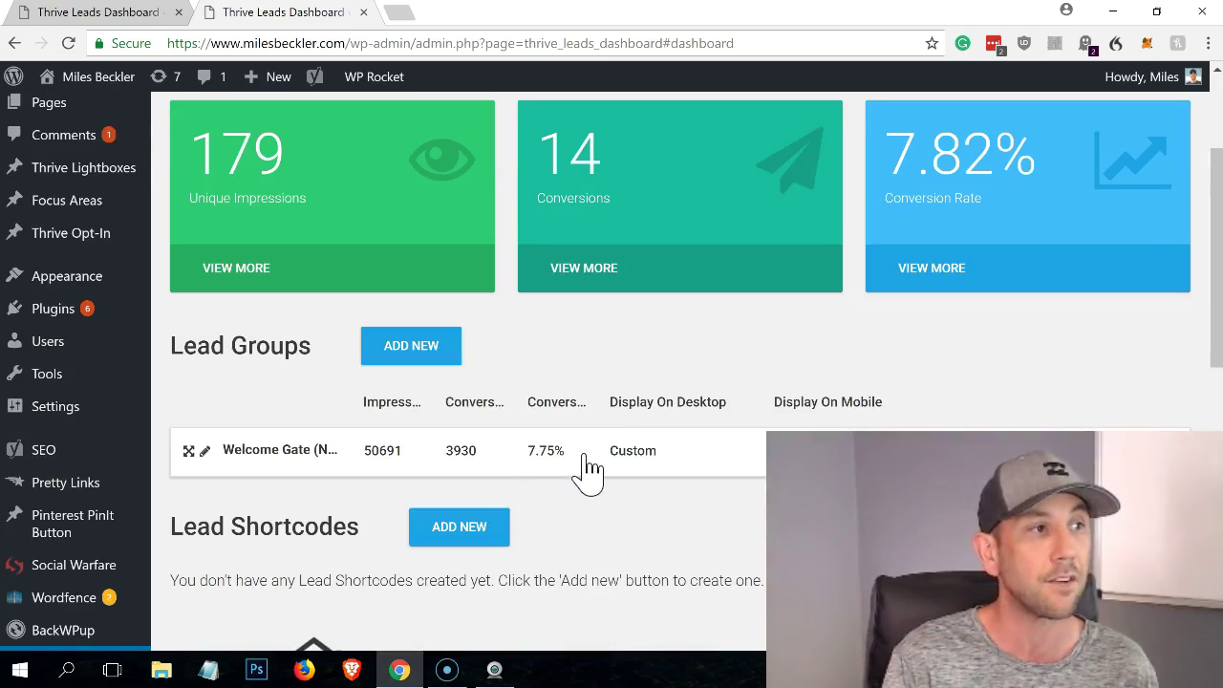
scroll(568, 468, down, 1)
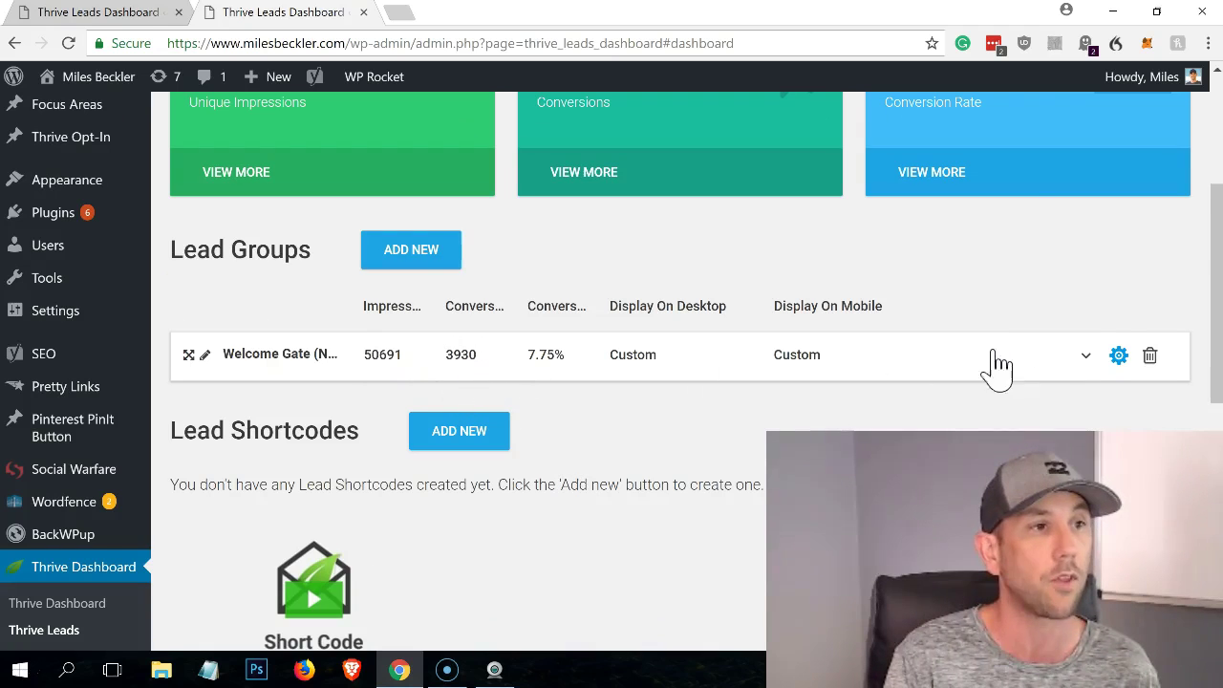
click(1083, 359)
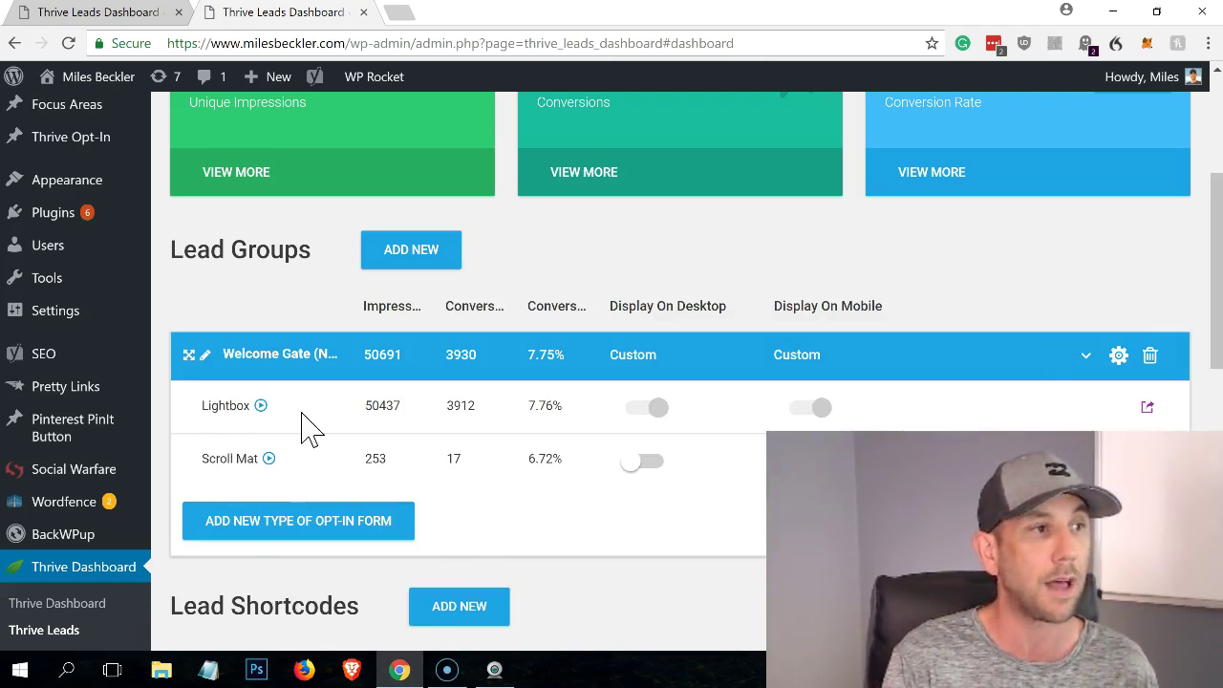
click(1147, 408)
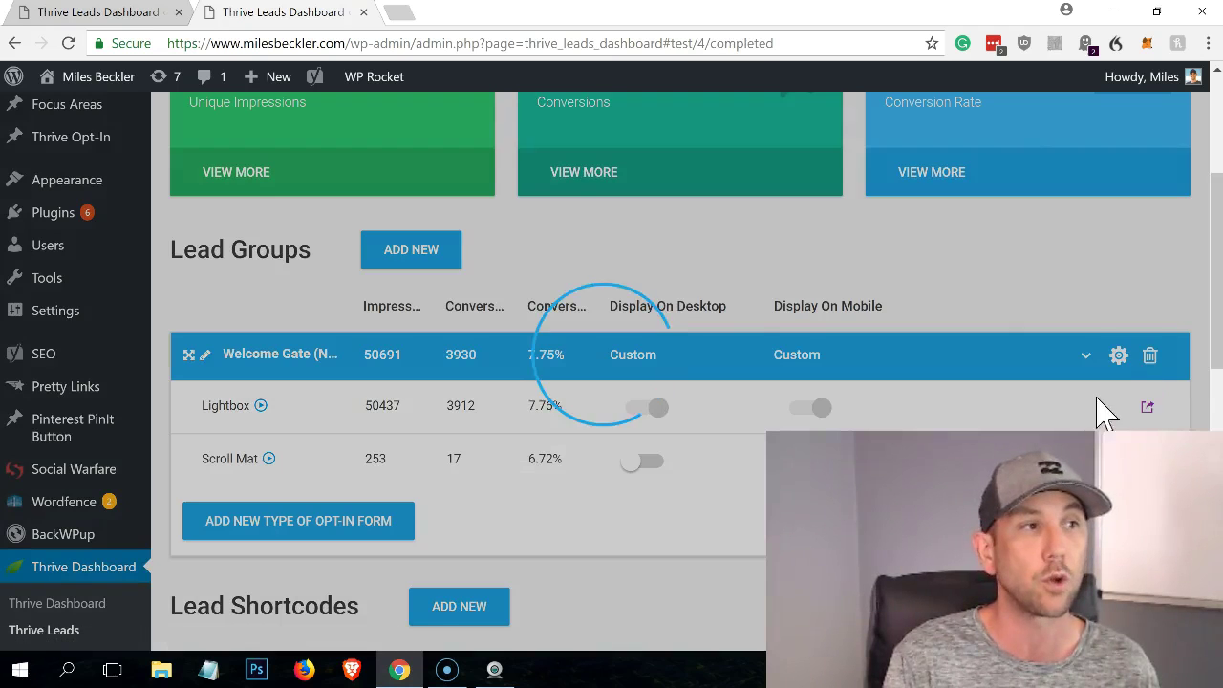
scroll(1133, 390, up, 2)
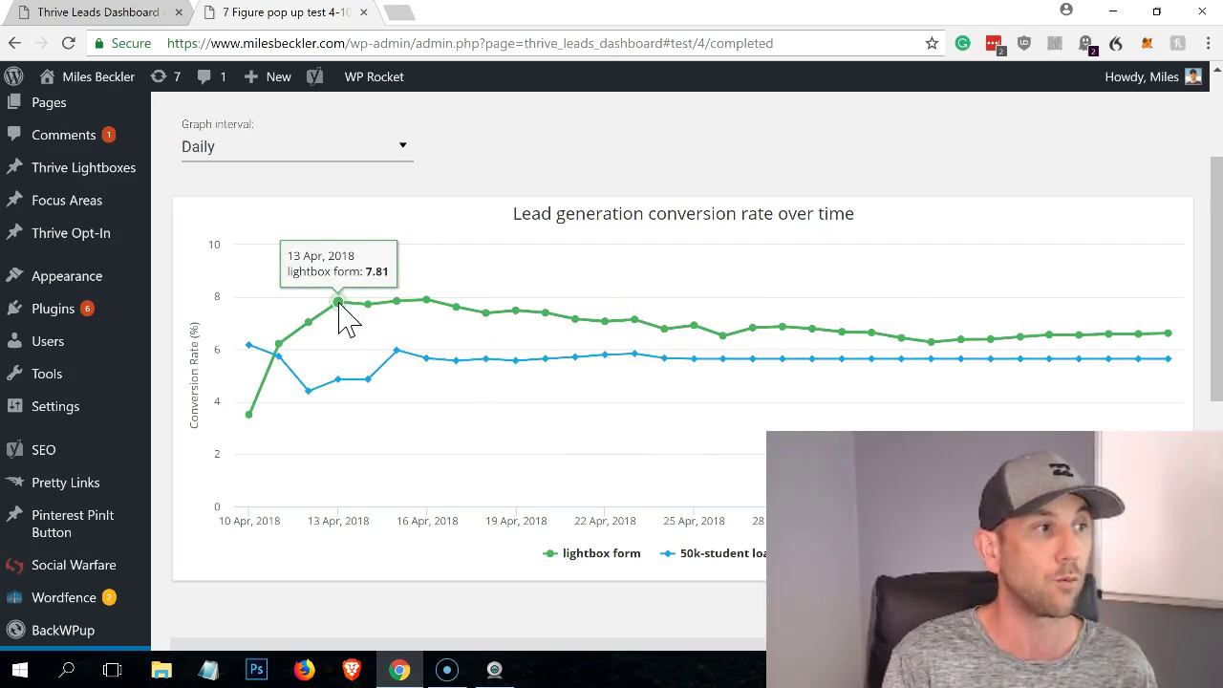
scroll(428, 363, down, 3)
scroll(382, 430, down, 1)
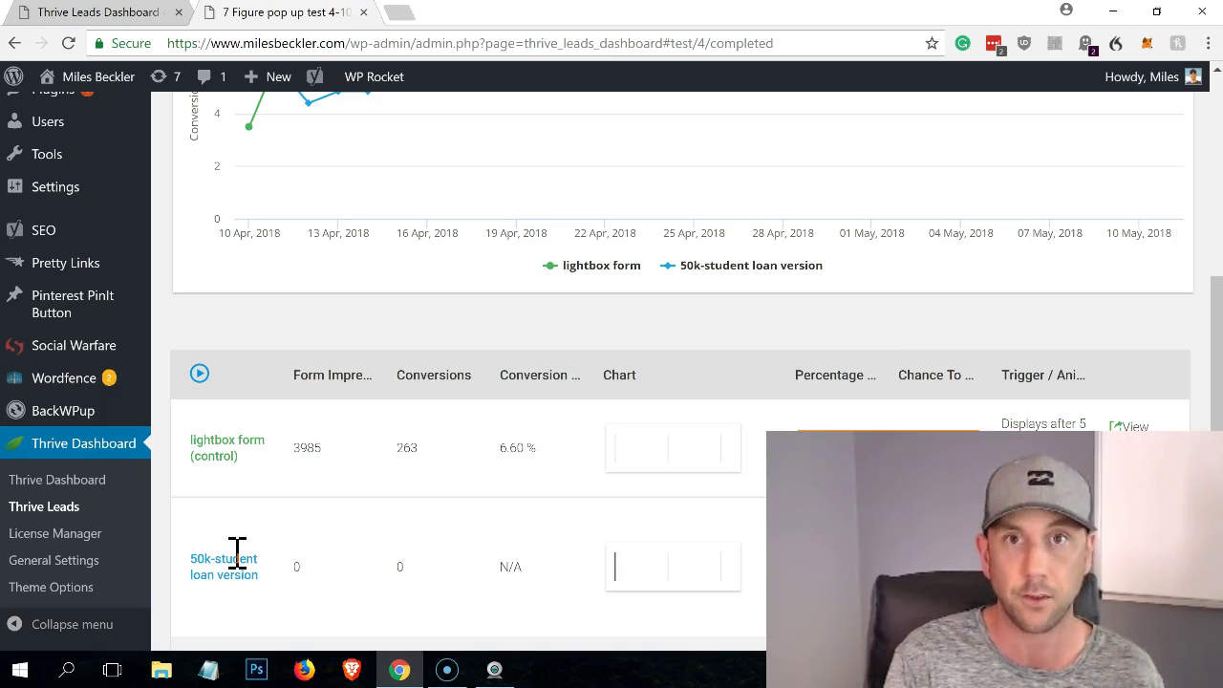
scroll(255, 559, down, 1)
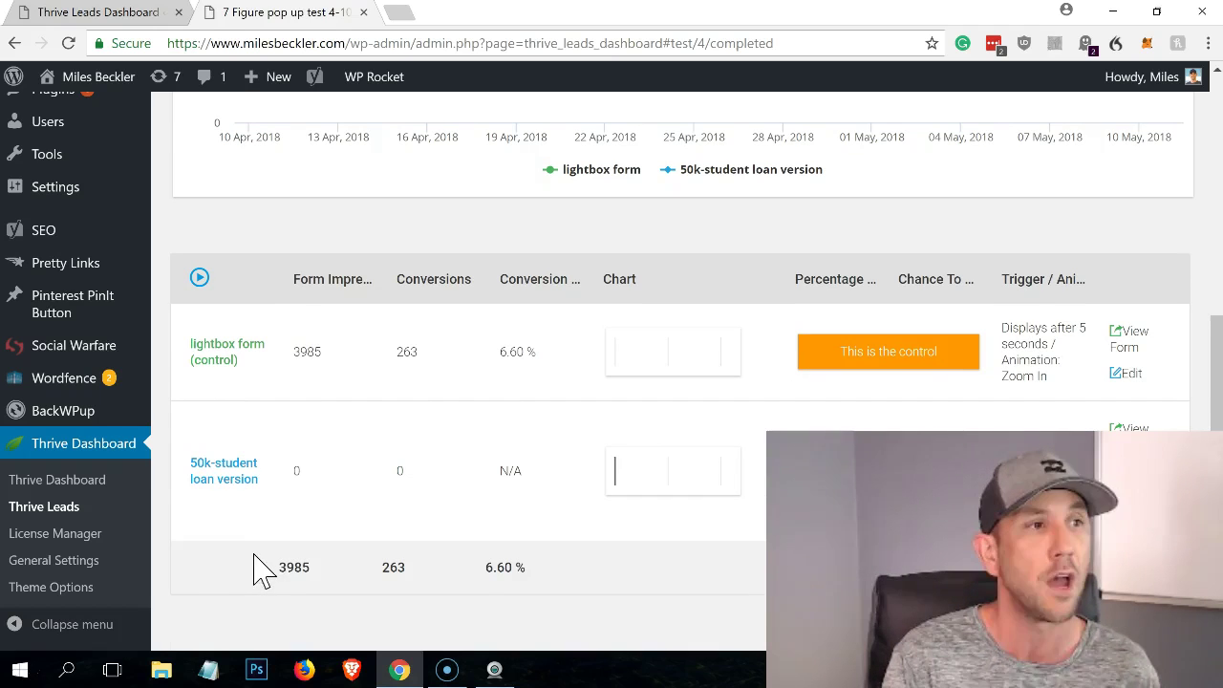
scroll(271, 561, up, 1)
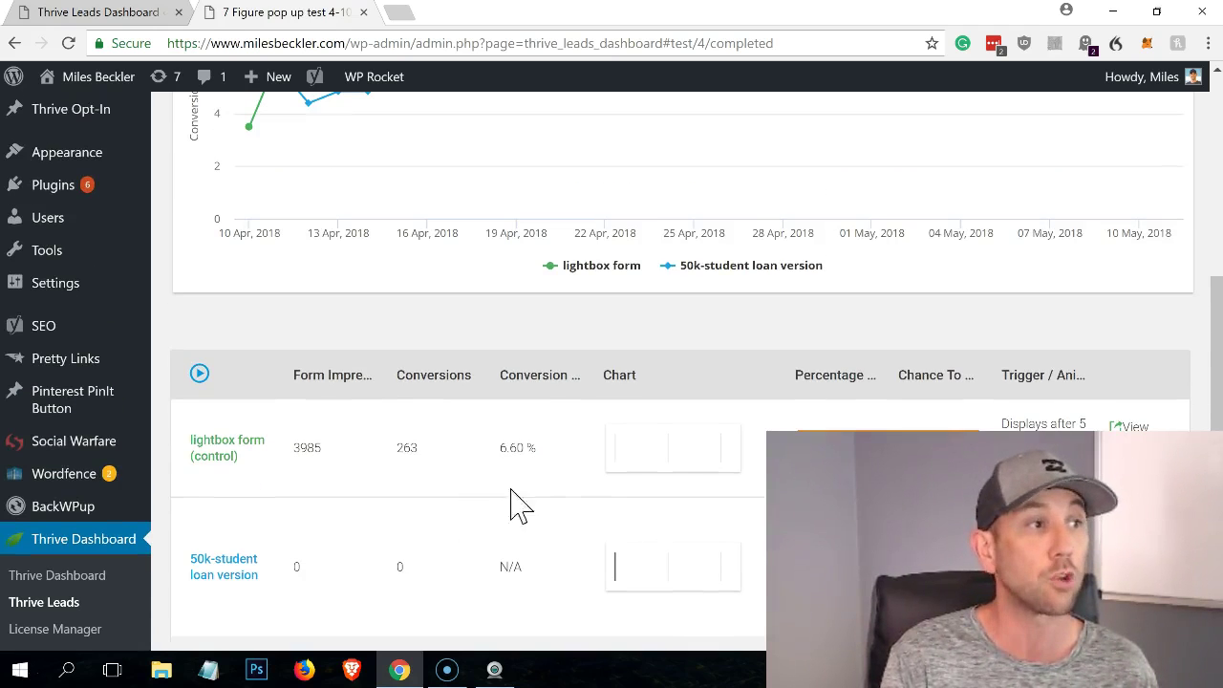
scroll(496, 487, up, 5)
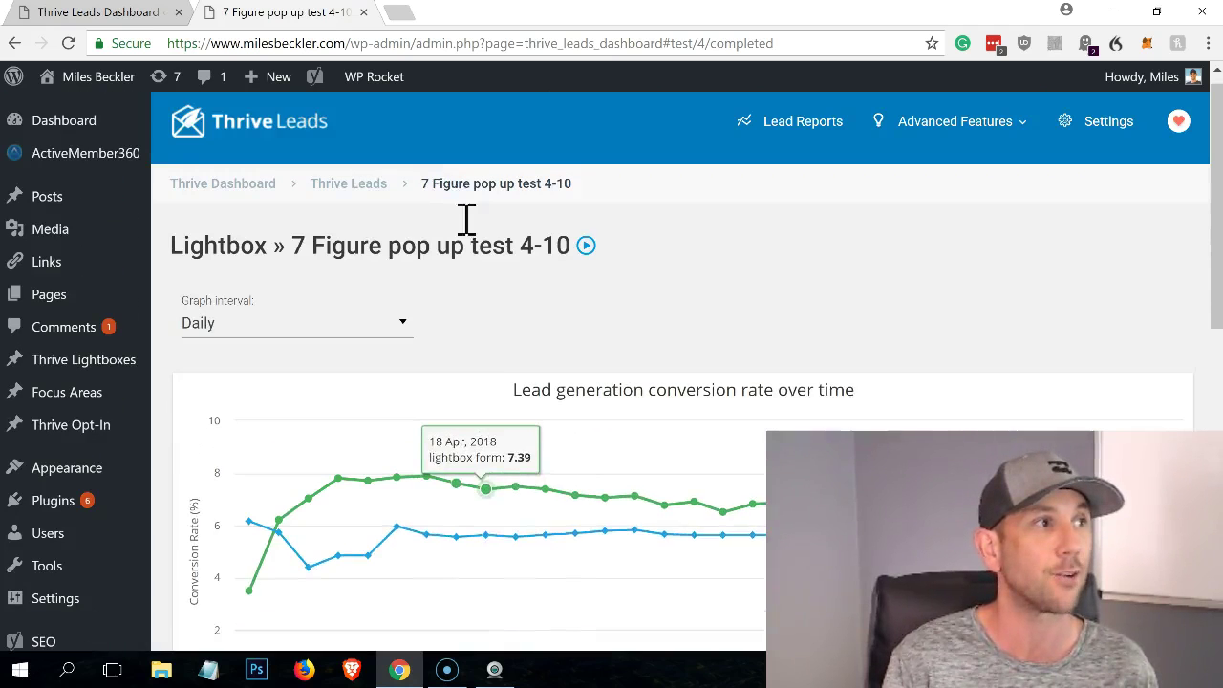
click(347, 200)
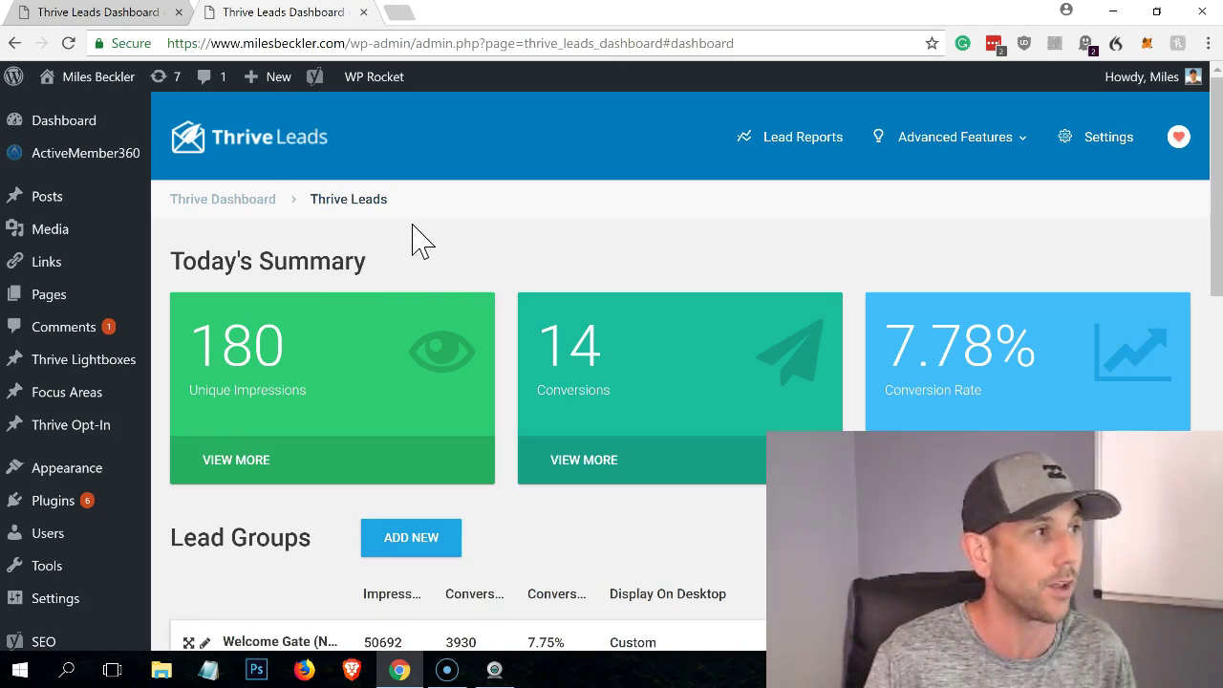
scroll(648, 222, down, 3)
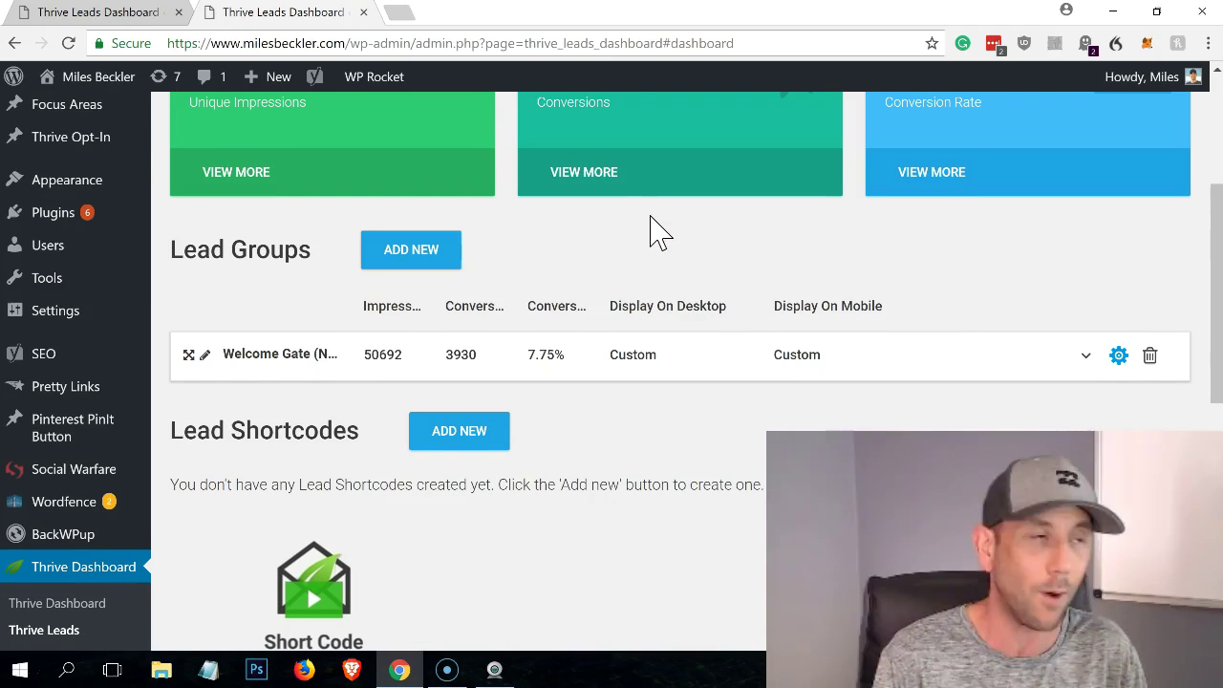
scroll(722, 234, up, 2)
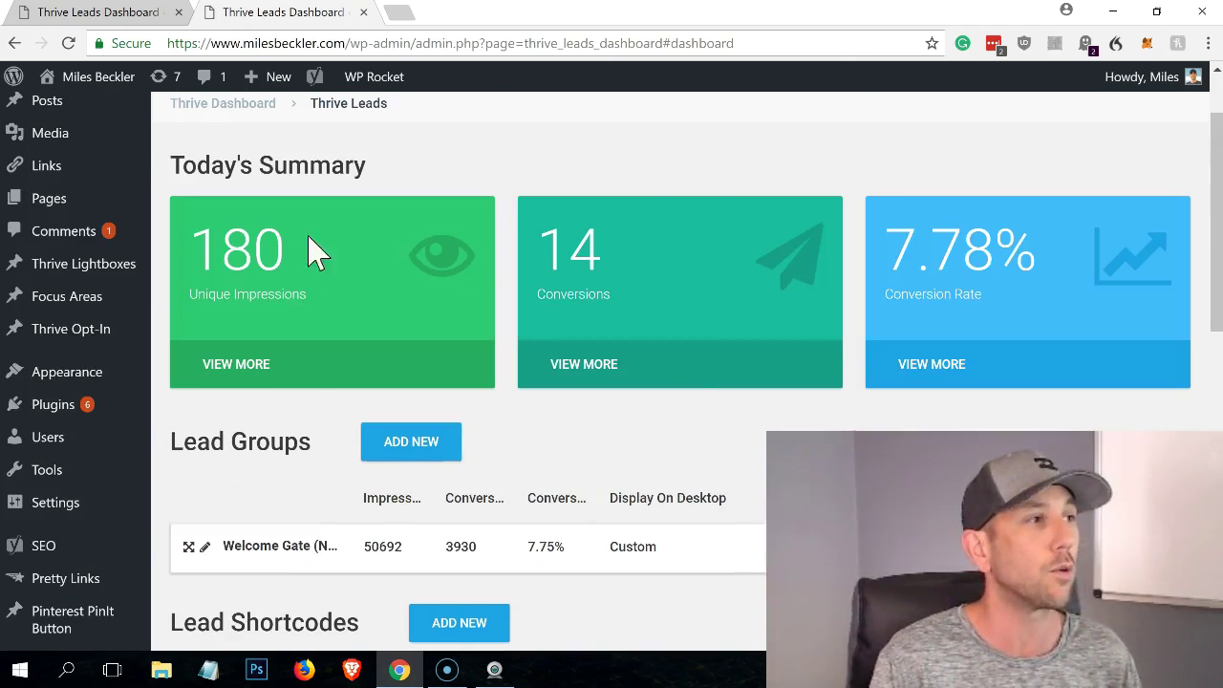
scroll(663, 456, down, 1)
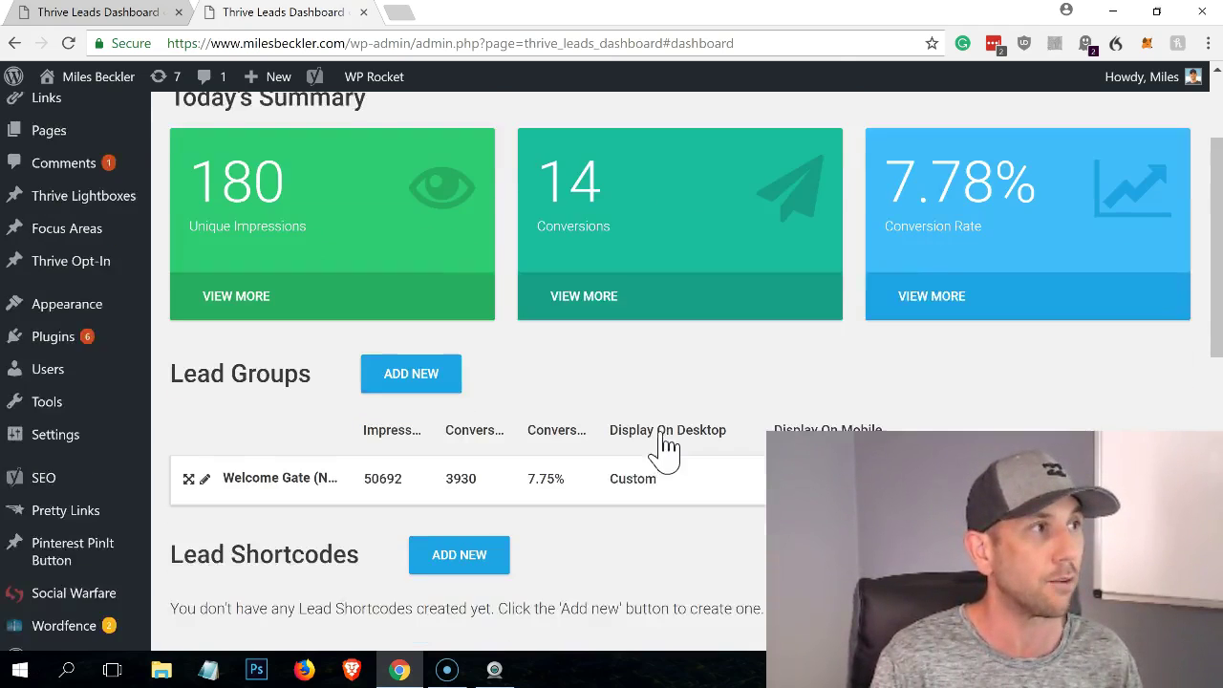
scroll(659, 401, up, 2)
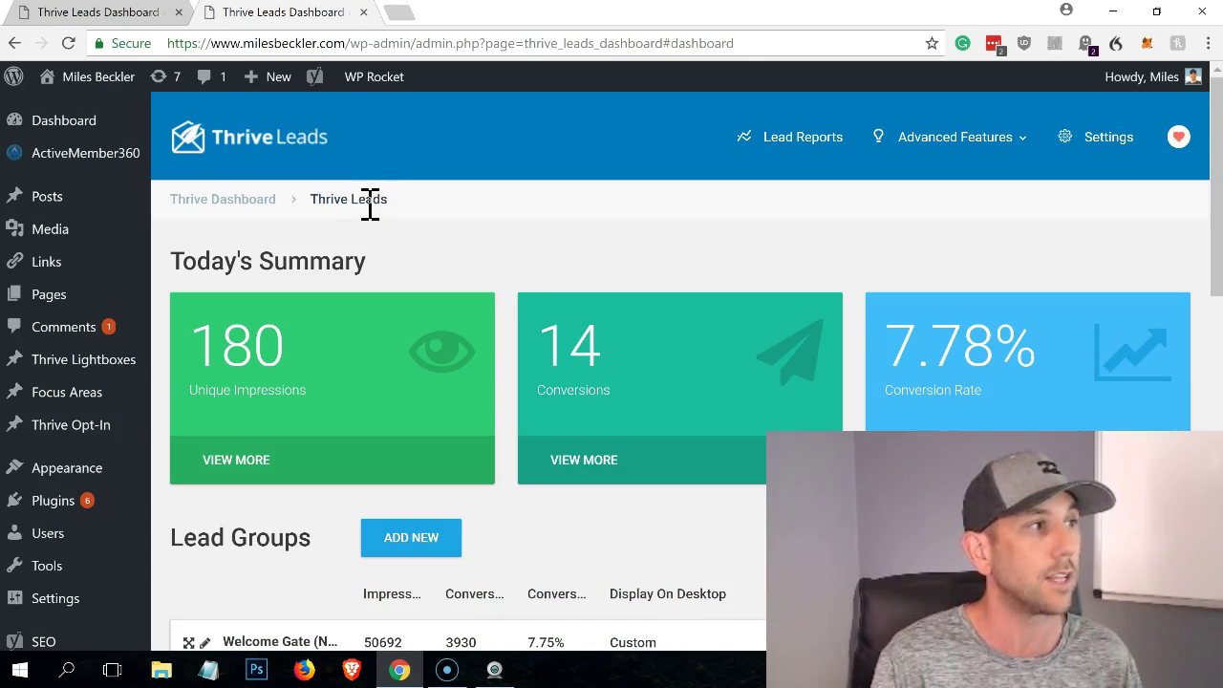
scroll(414, 300, down, 2)
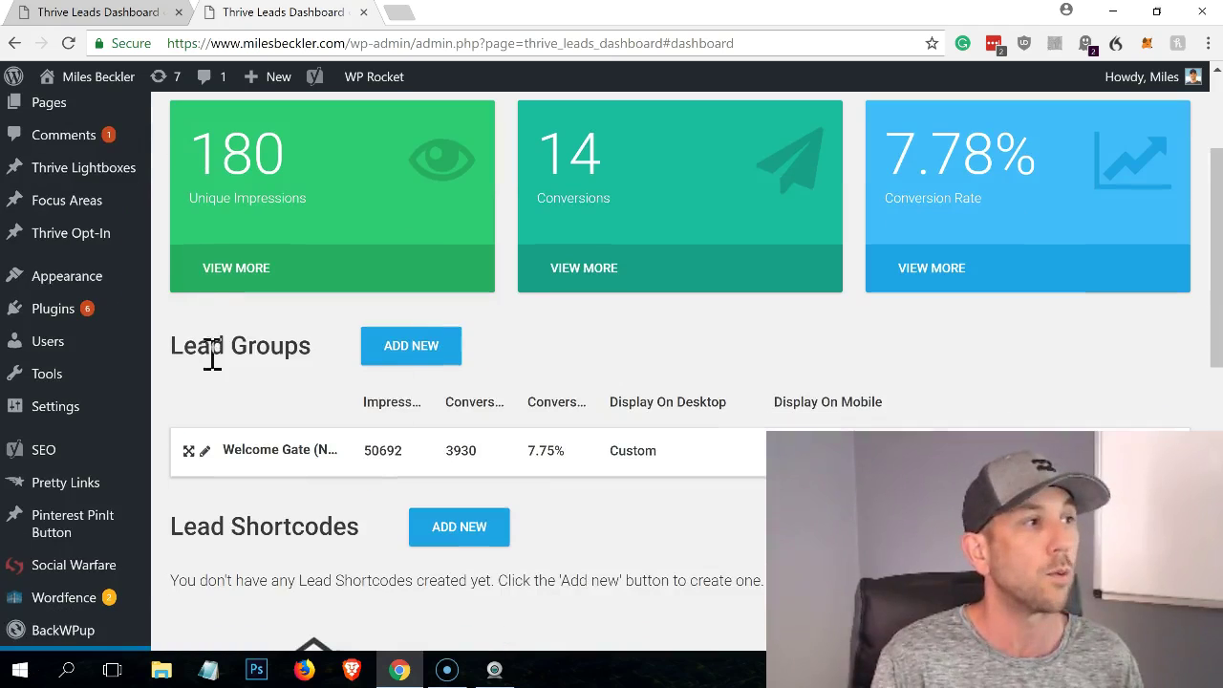
- Add a new test lead group, which appears below Welcome Gate with 0 impressions
click(396, 361)
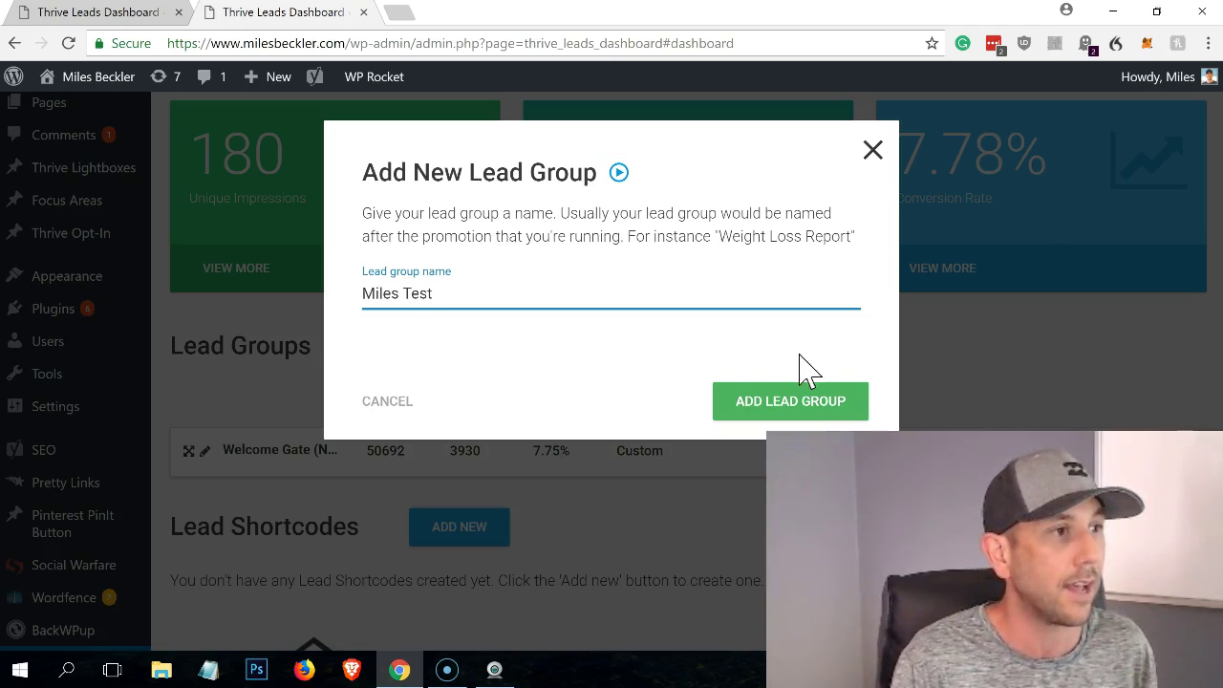
click(791, 407)
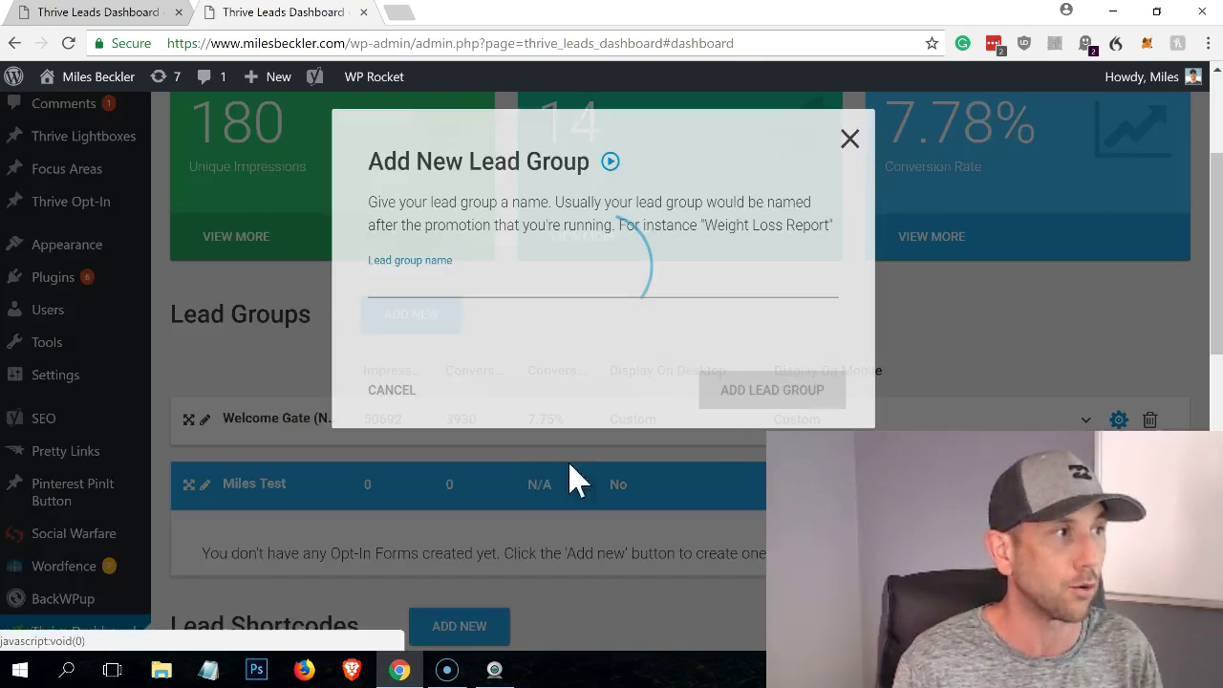
scroll(382, 322, down, 3)
scroll(363, 178, up, 1)
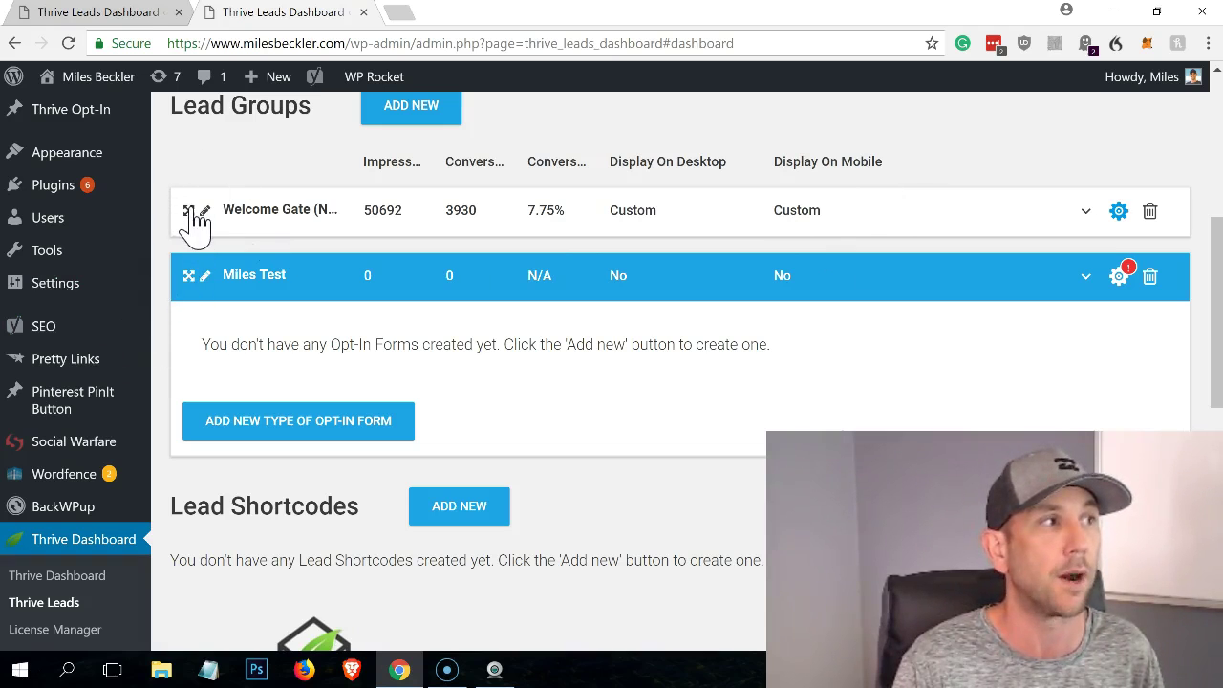
- Open the form-type chooser (In content, Lightbox, Post Footer, Ribbon) for the test lead group
mouse_move(196, 220)
mouse_down()
mouse_move(191, 232)
mouse_move(197, 191)
mouse_move(212, 232)
mouse_up()
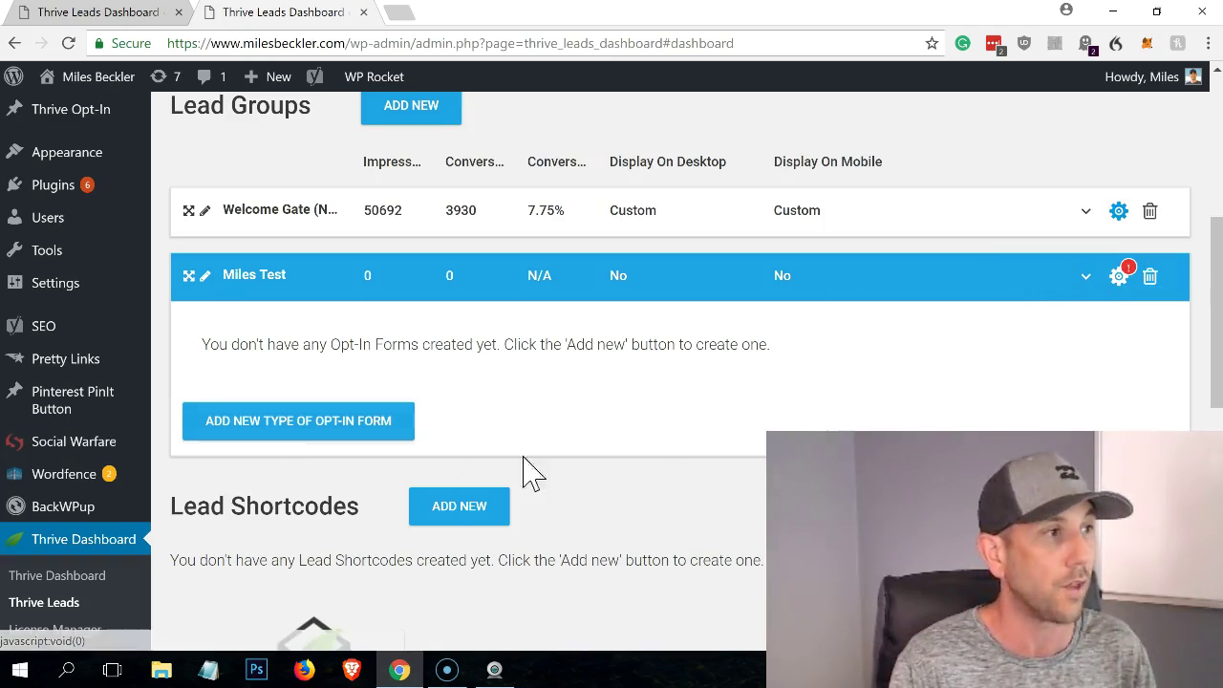
click(328, 430)
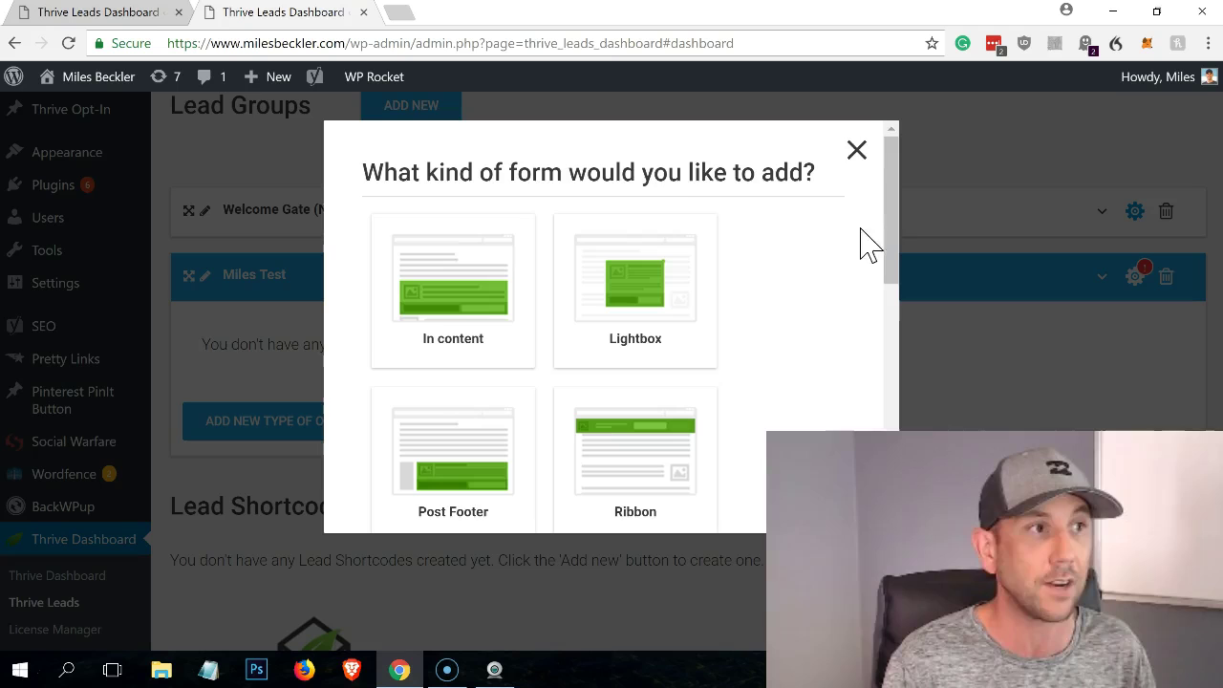
- Browse the available form types and add a Lightbox form to the test lead group
scroll(898, 226, down, 1)
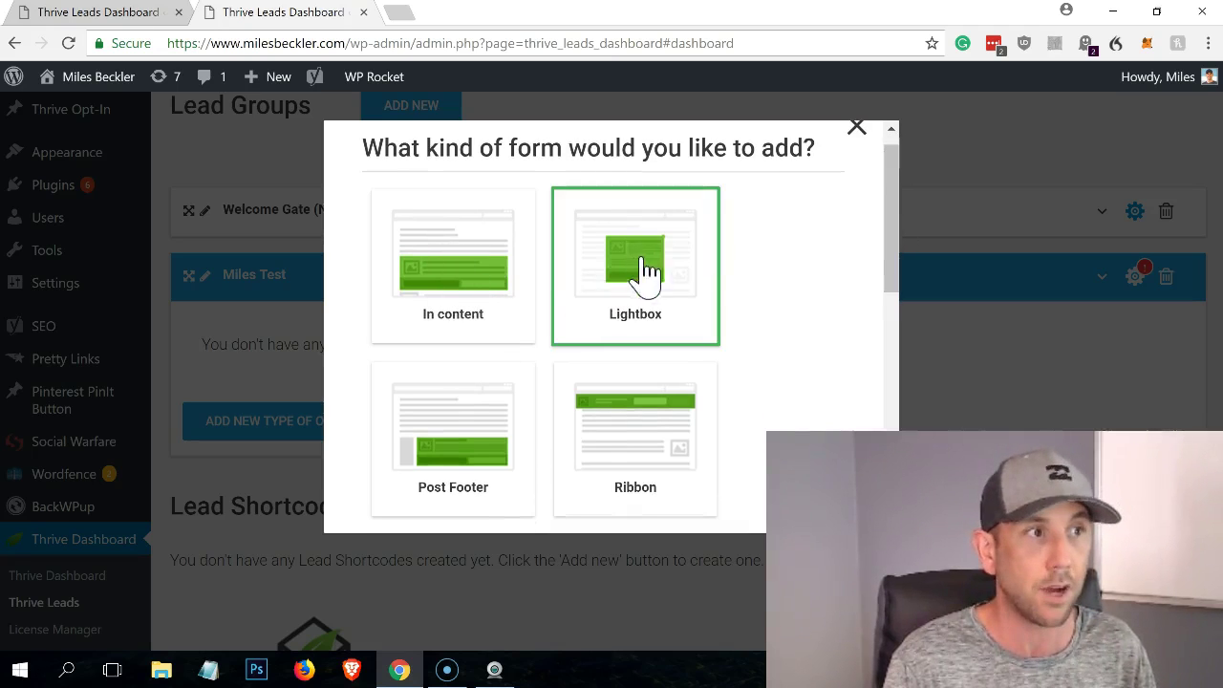
scroll(895, 232, down, 2)
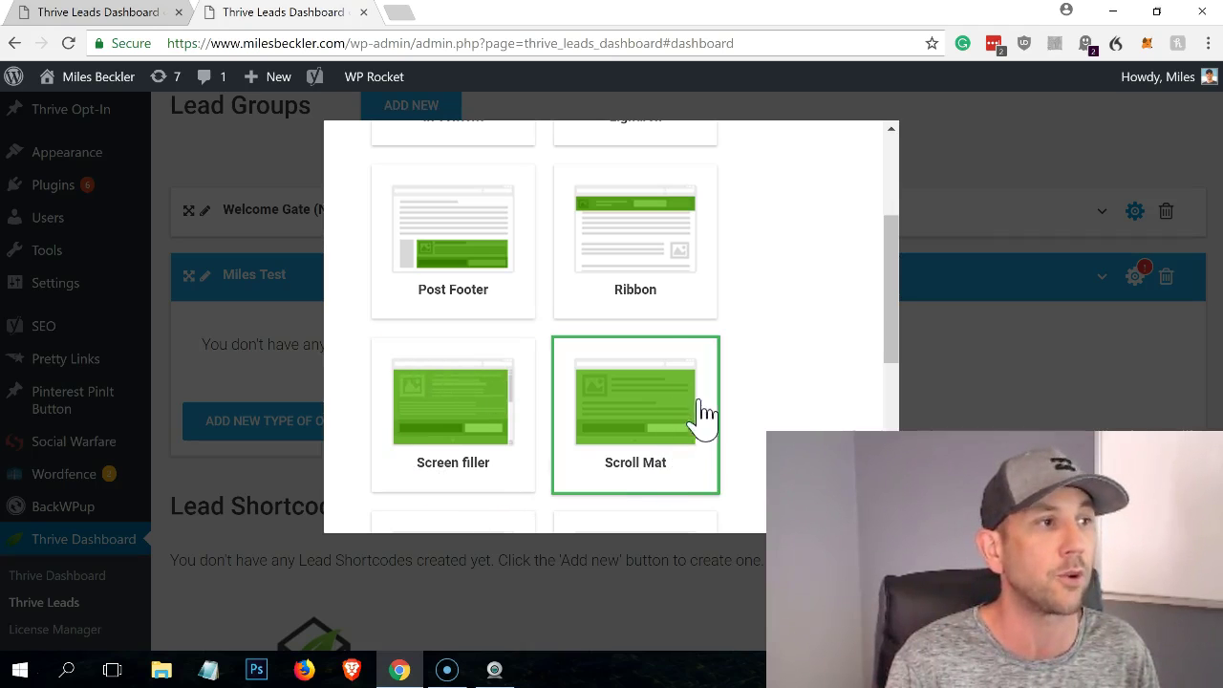
drag(898, 282, 846, 374)
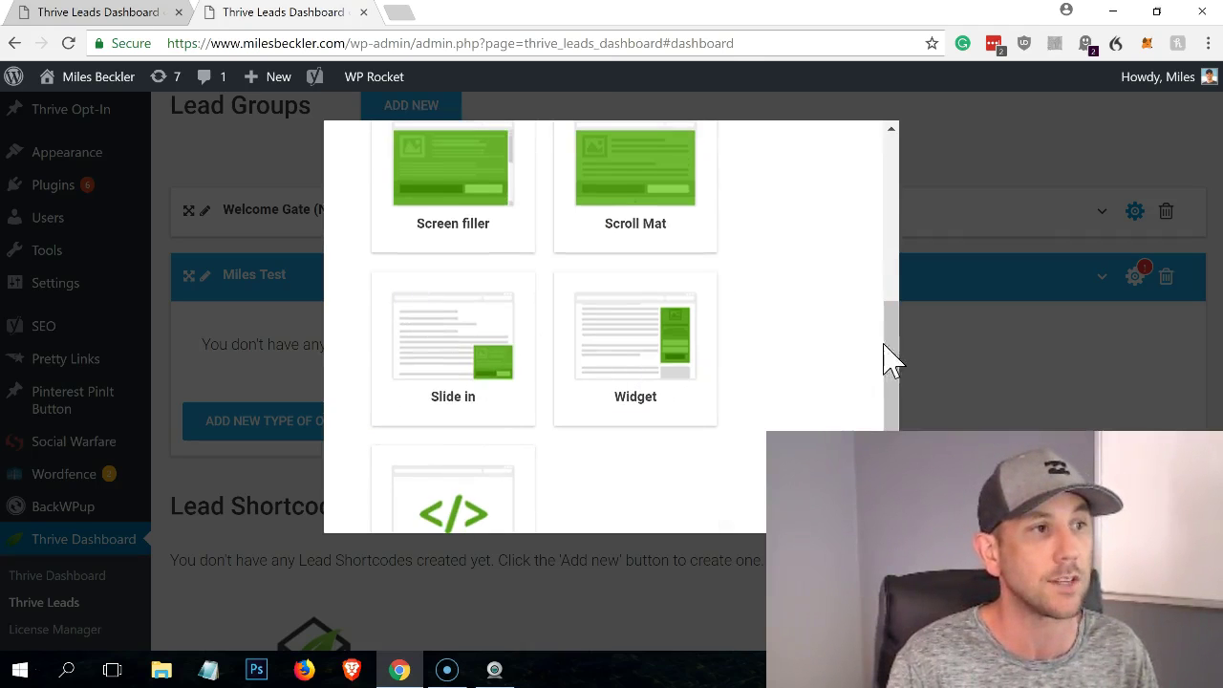
drag(896, 356, 850, 180)
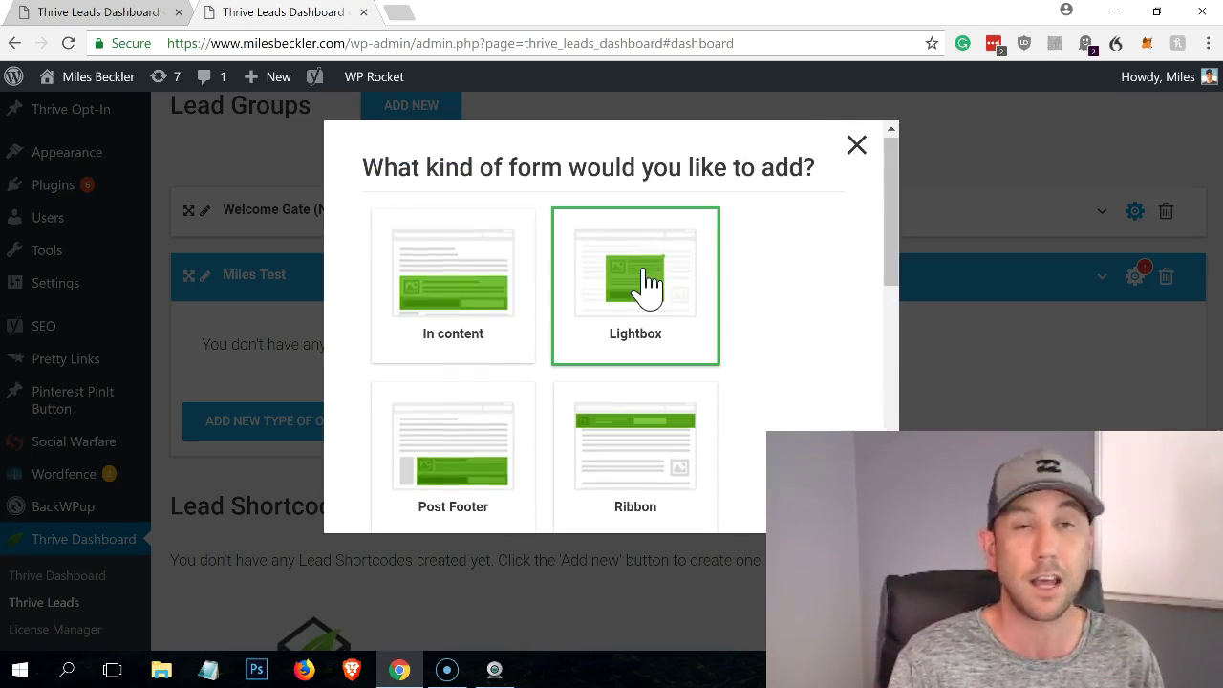
click(650, 284)
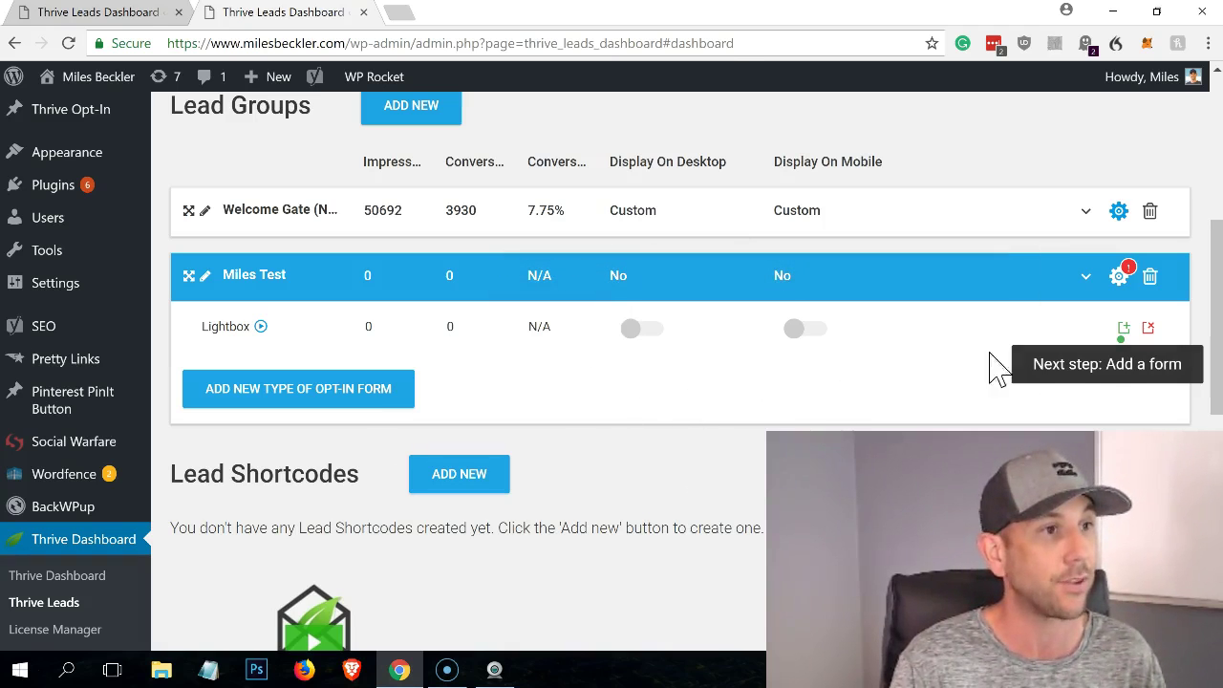
- Create a named test form in the Lightbox, listed as control with a 7-day page-load trigger
click(1124, 335)
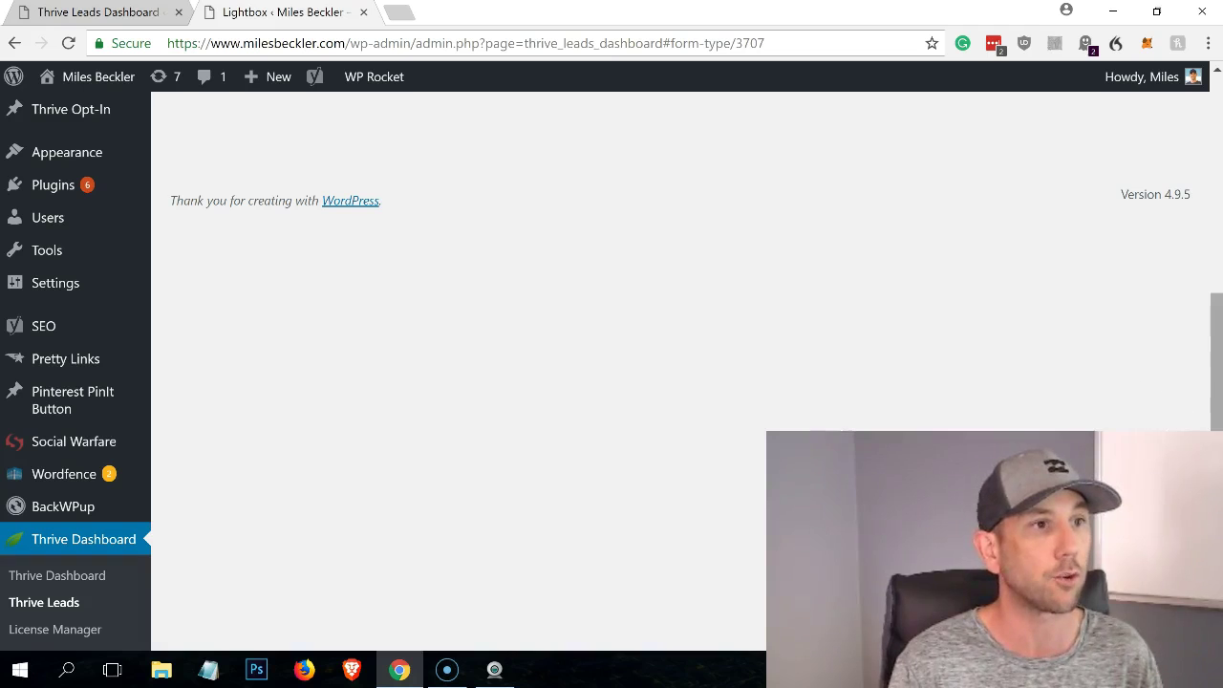
drag(1218, 367, 1181, 191)
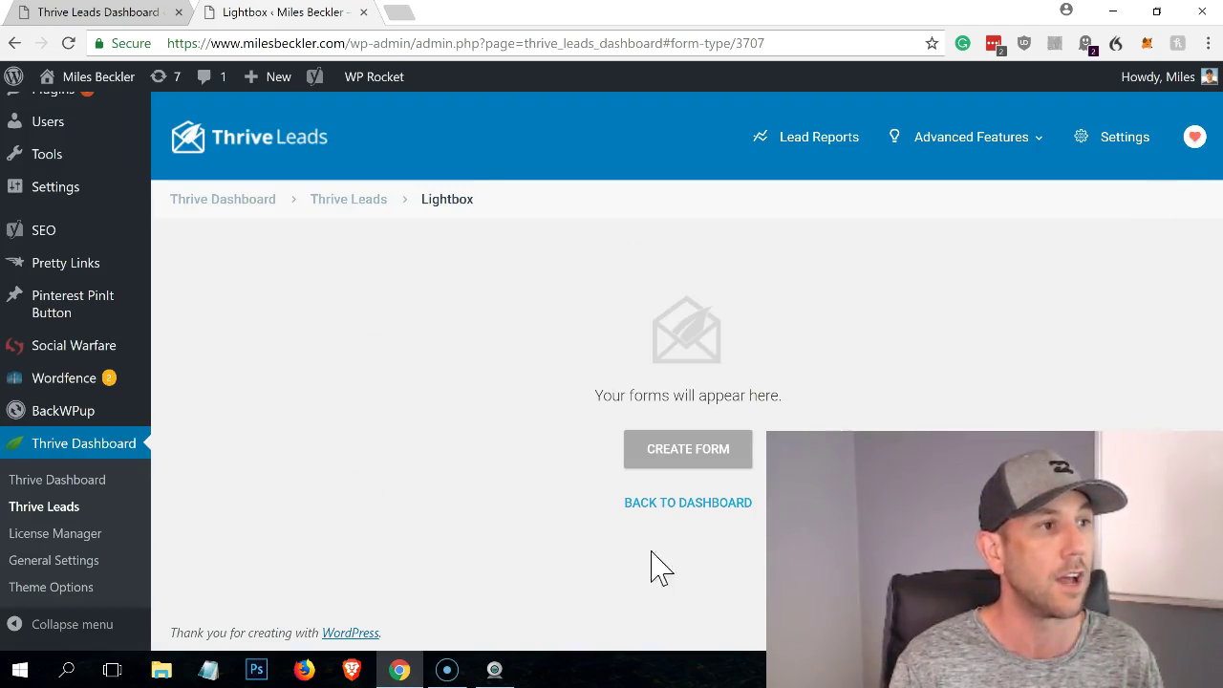
click(700, 463)
text(Mi)
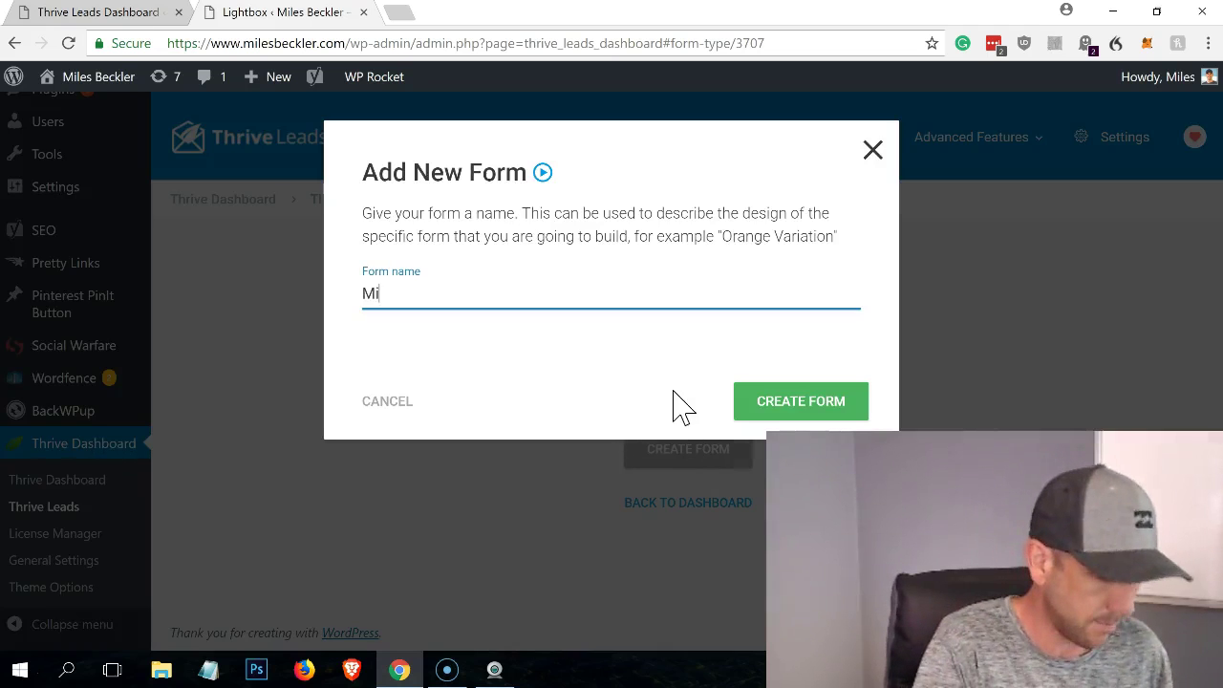
text(les GT)
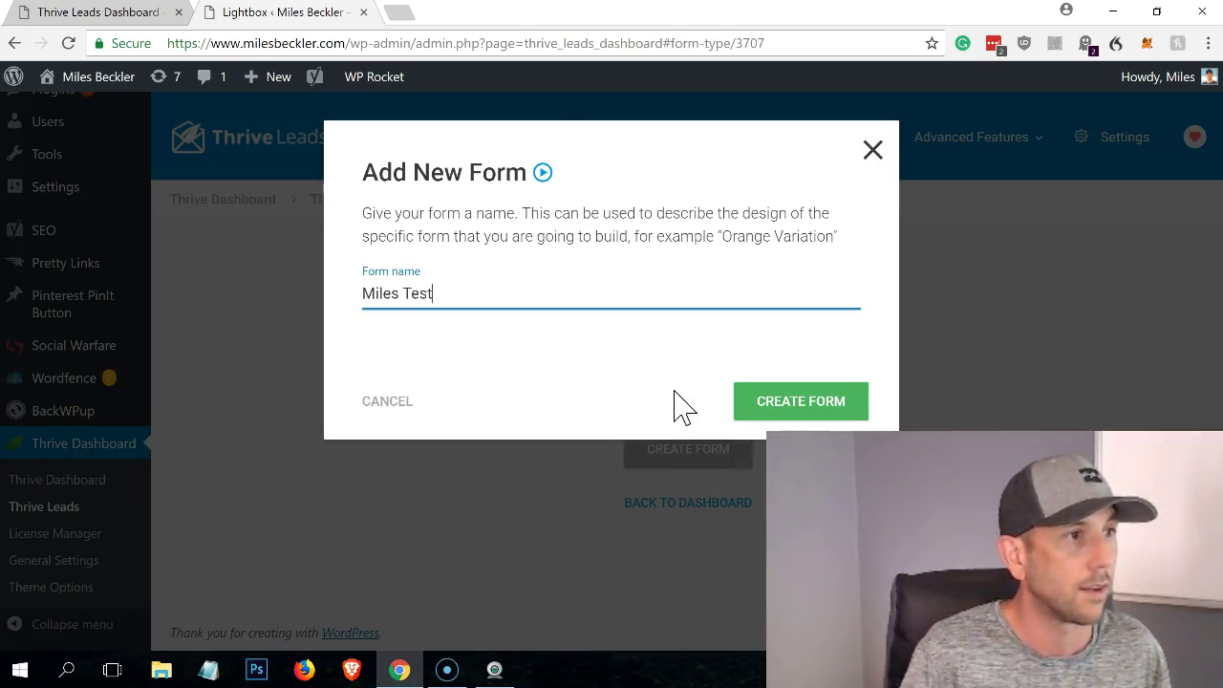
text(st)
click(825, 405)
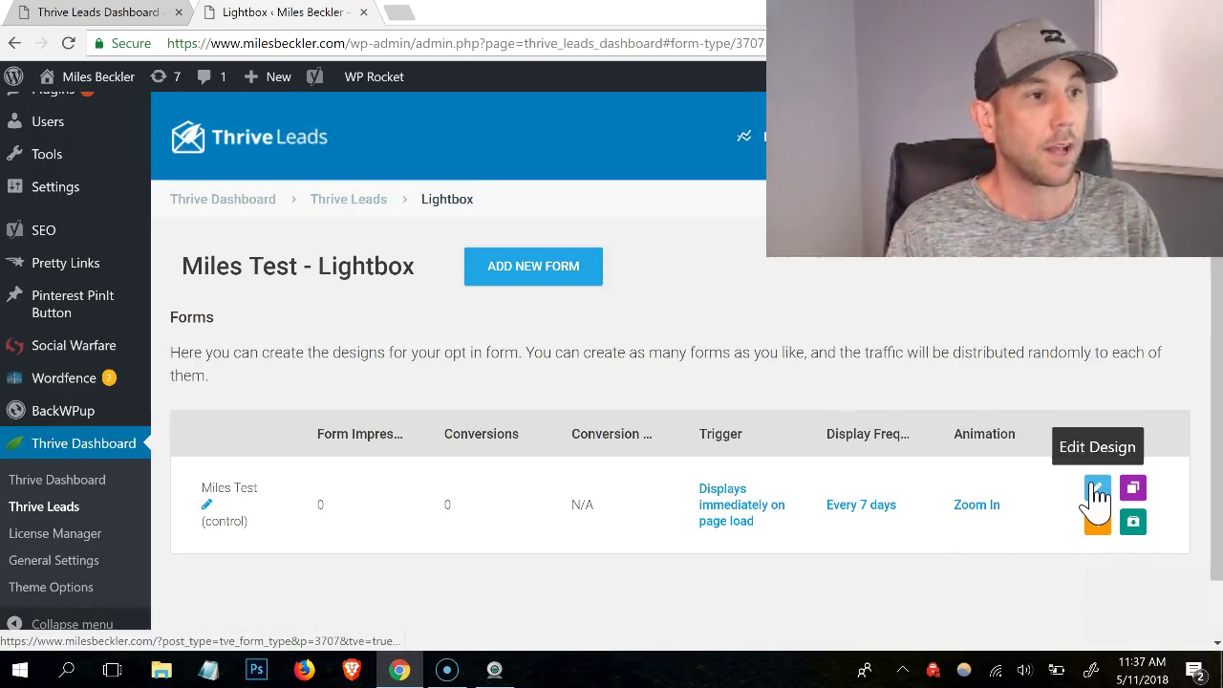
- Open the Miles Test lightbox design and pick the Set 023 newsletter template
click(1098, 491)
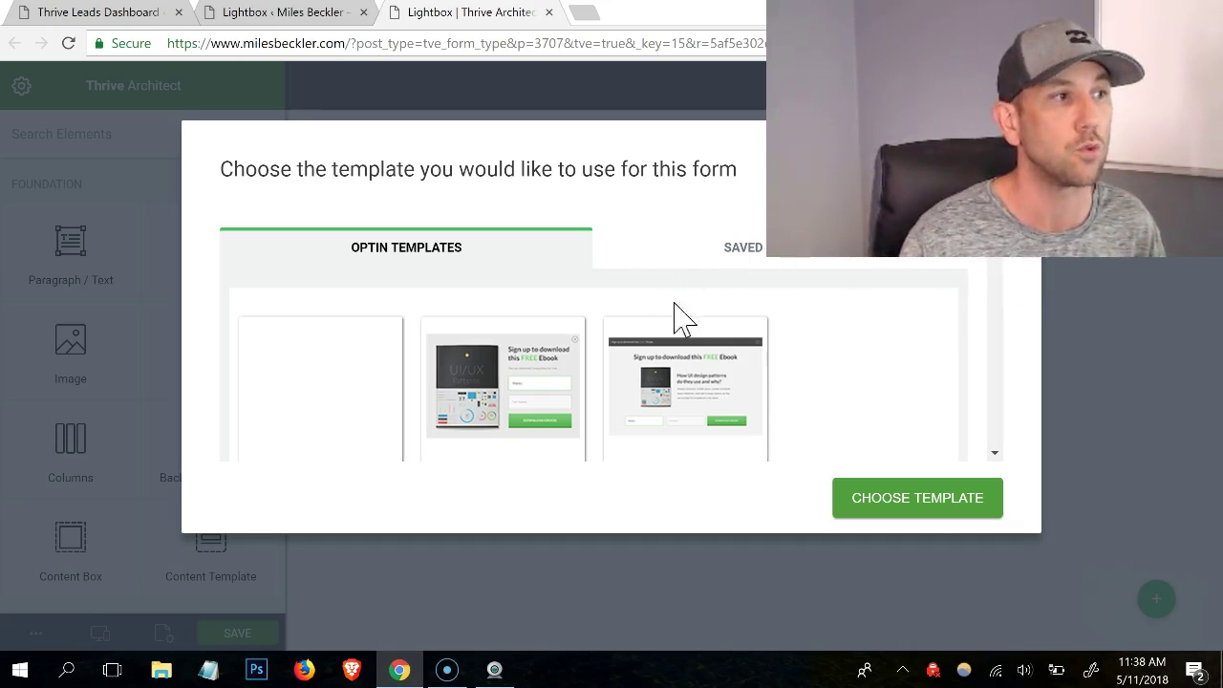
scroll(592, 382, down, 6)
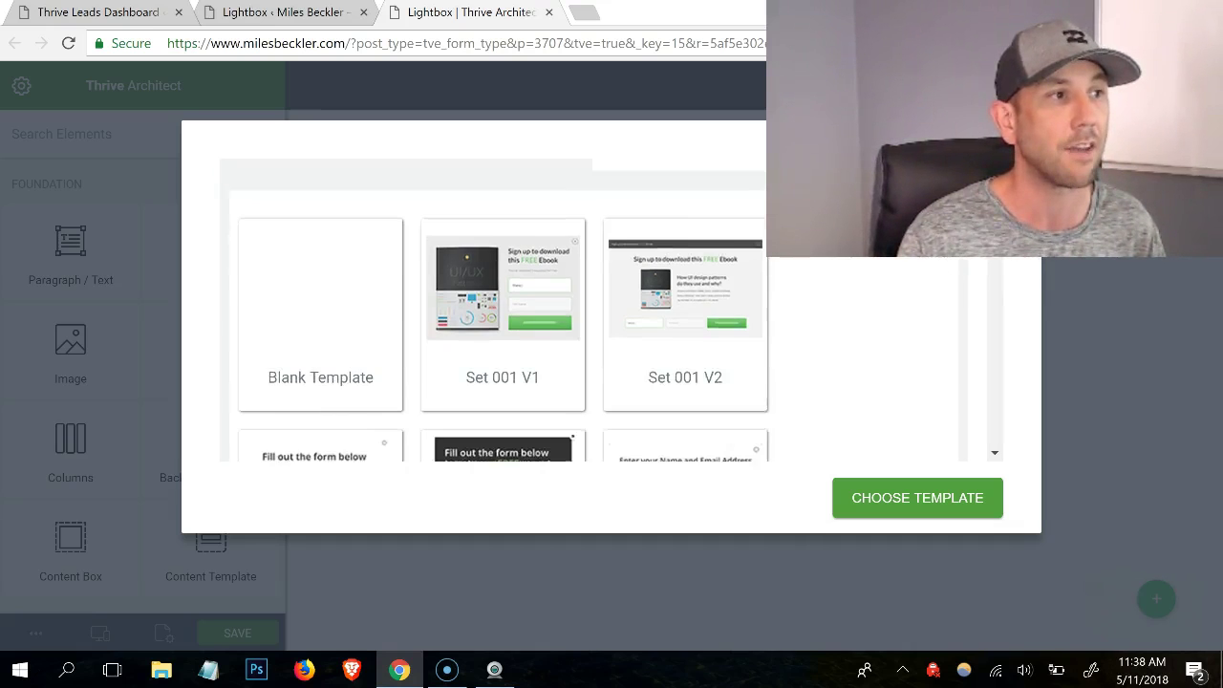
scroll(593, 382, down, 1)
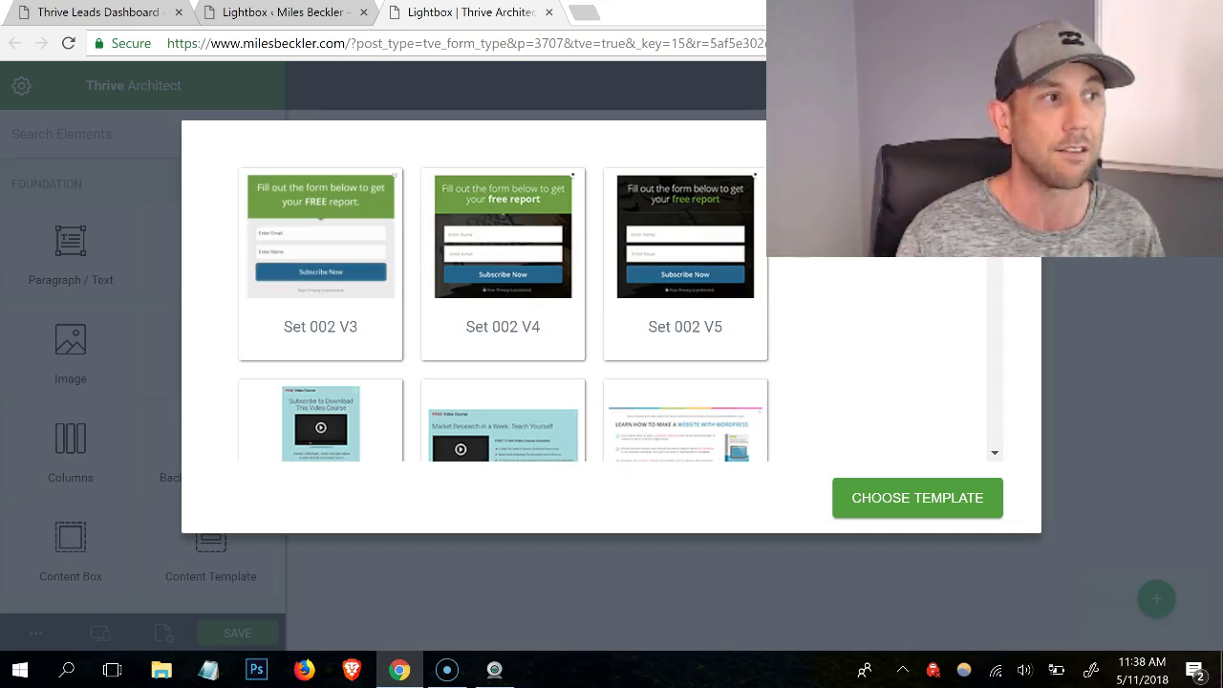
scroll(504, 310, down, 1)
scroll(1009, 256, down, 4)
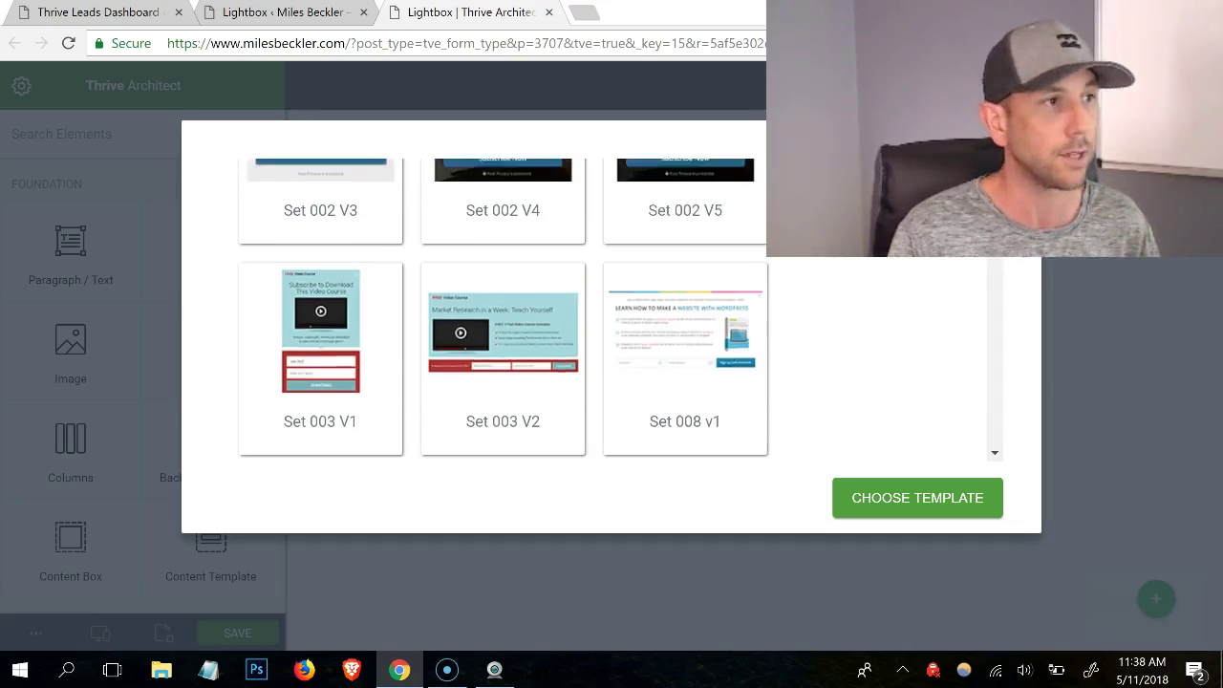
scroll(1010, 256, down, 4)
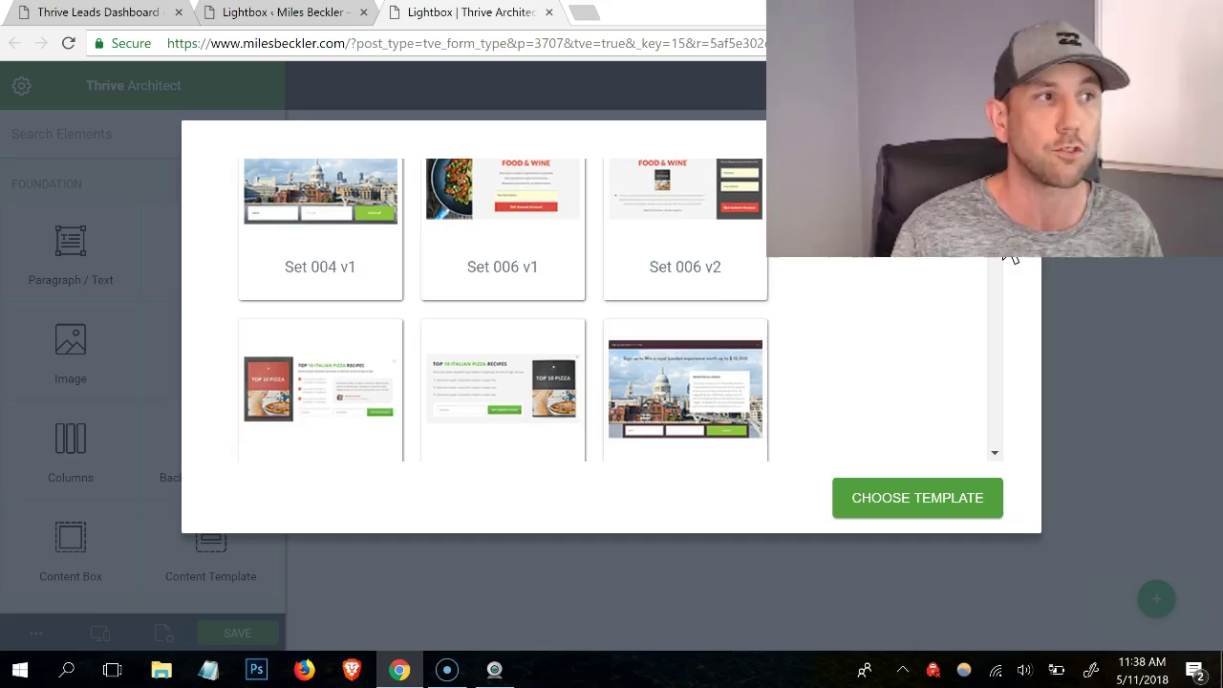
scroll(1015, 262, down, 5)
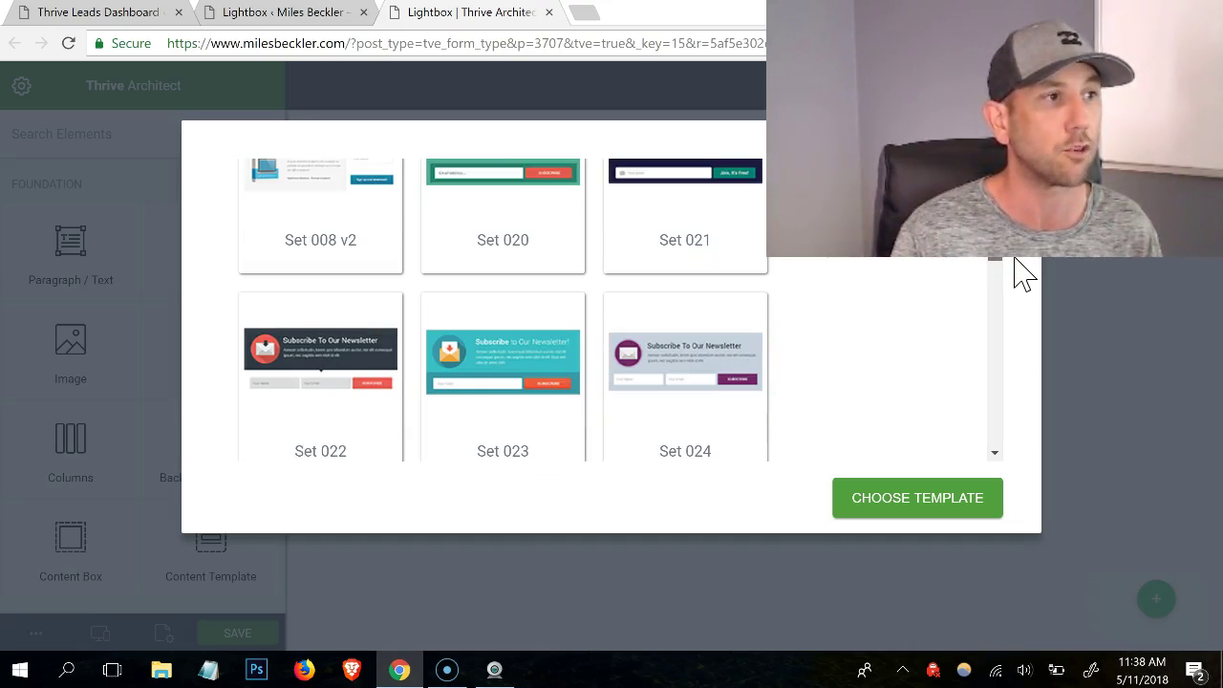
scroll(1014, 271, down, 1)
click(544, 292)
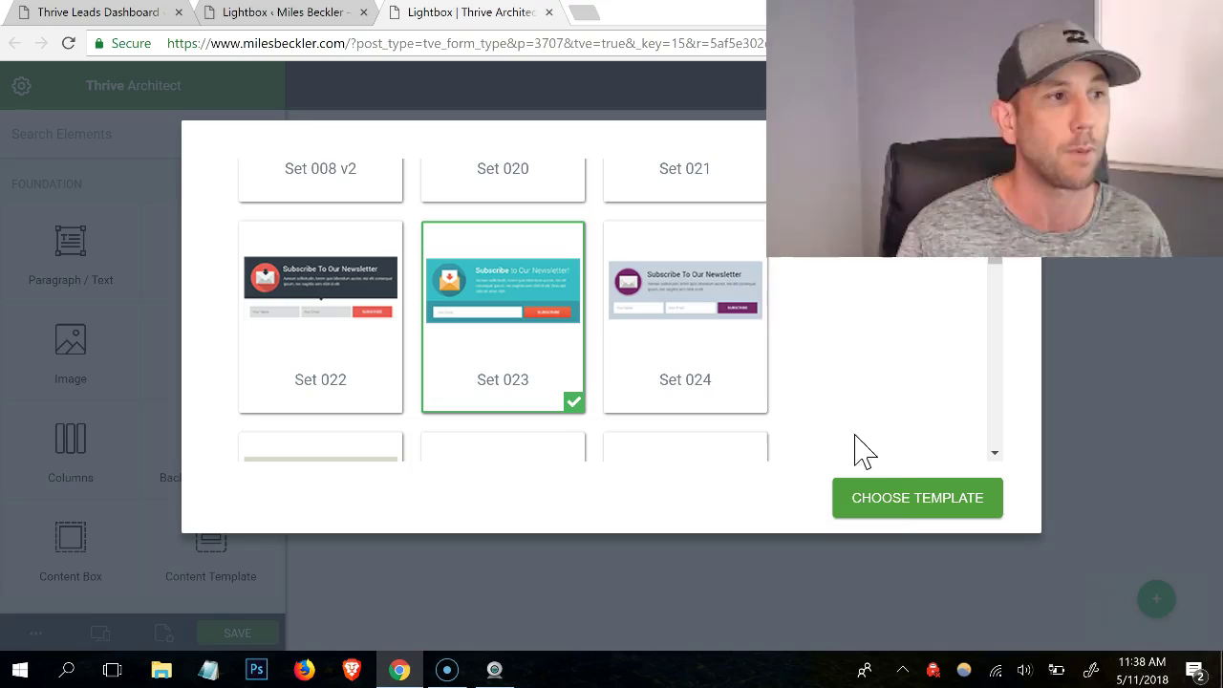
- Apply the Set 023 template and change the heading to 'Get My Free Course, Now!'
click(908, 511)
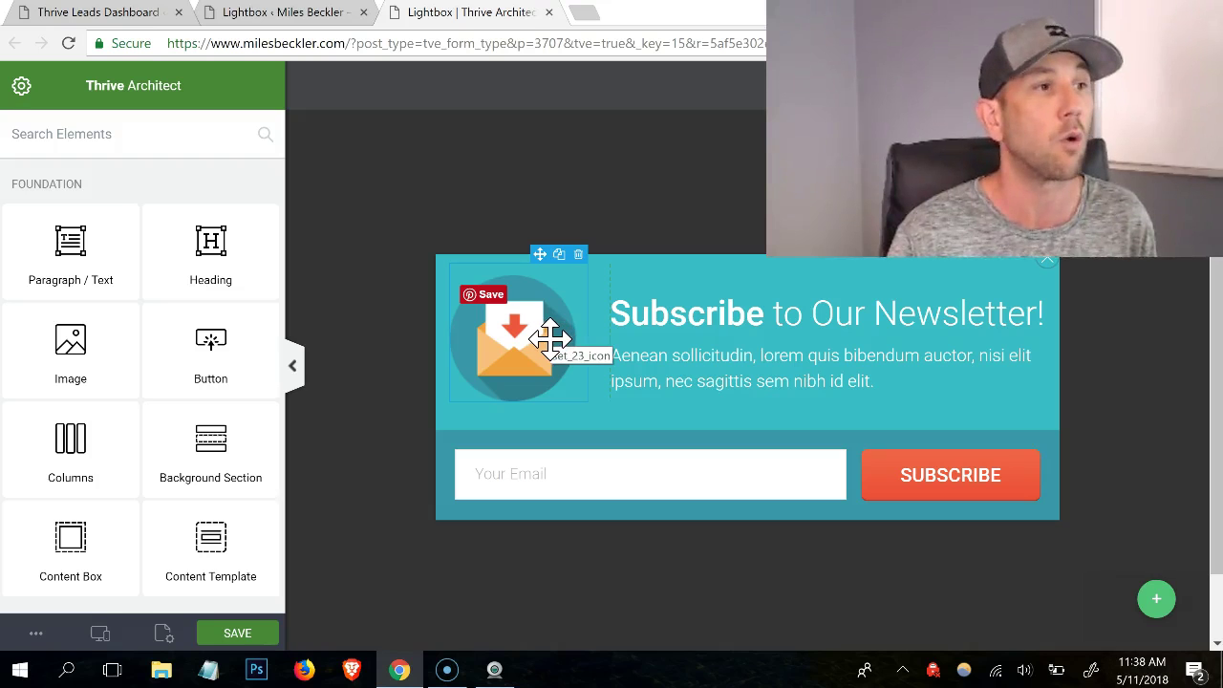
click(728, 315)
drag(598, 316, 826, 354)
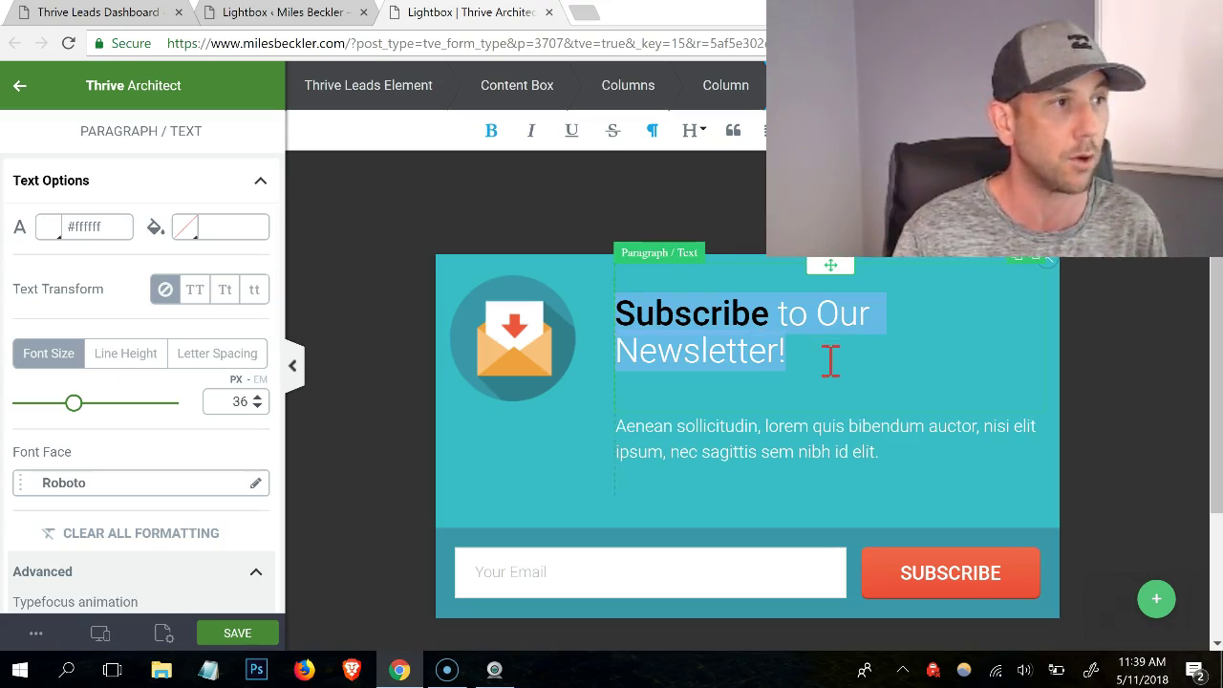
text(Get My Free Course)
text(, Now!)
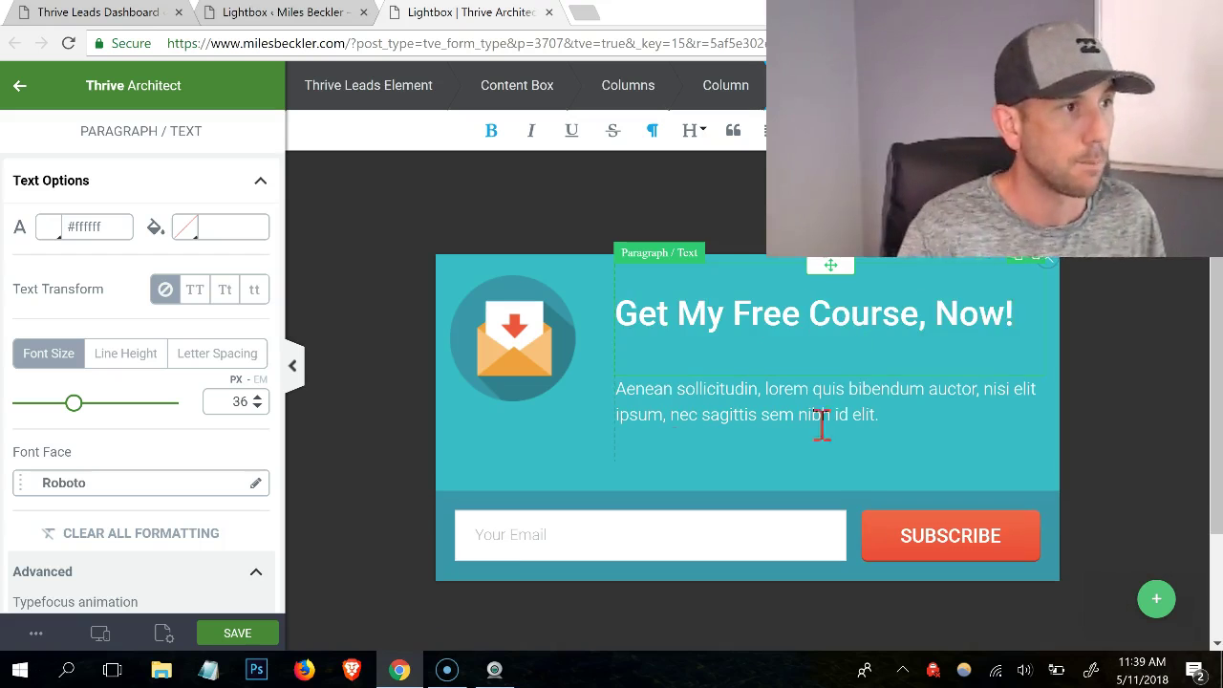
- Replace the placeholder paragraph with the $50,000 student-loan-debt text and begin changing the envelope image
click(664, 413)
key(ctrl+a)
text(Learn How I Went From $50,000 In )
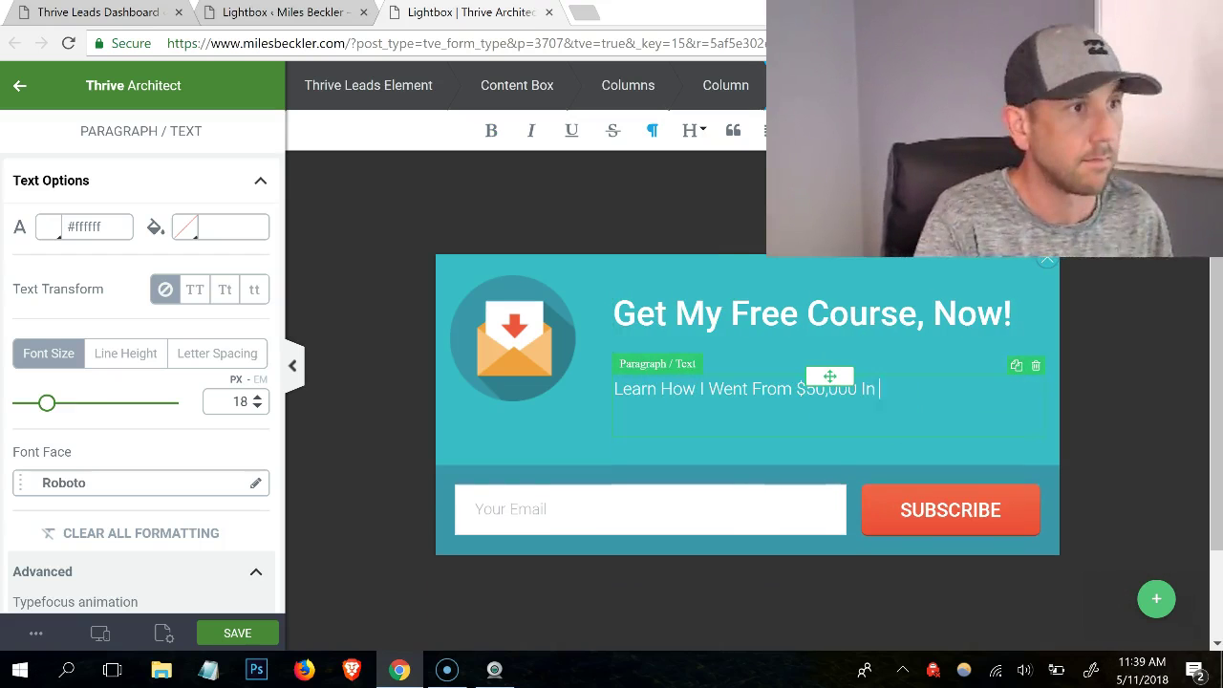
text(Student Loan Debt To Building A Million Dollar Internet Business S)
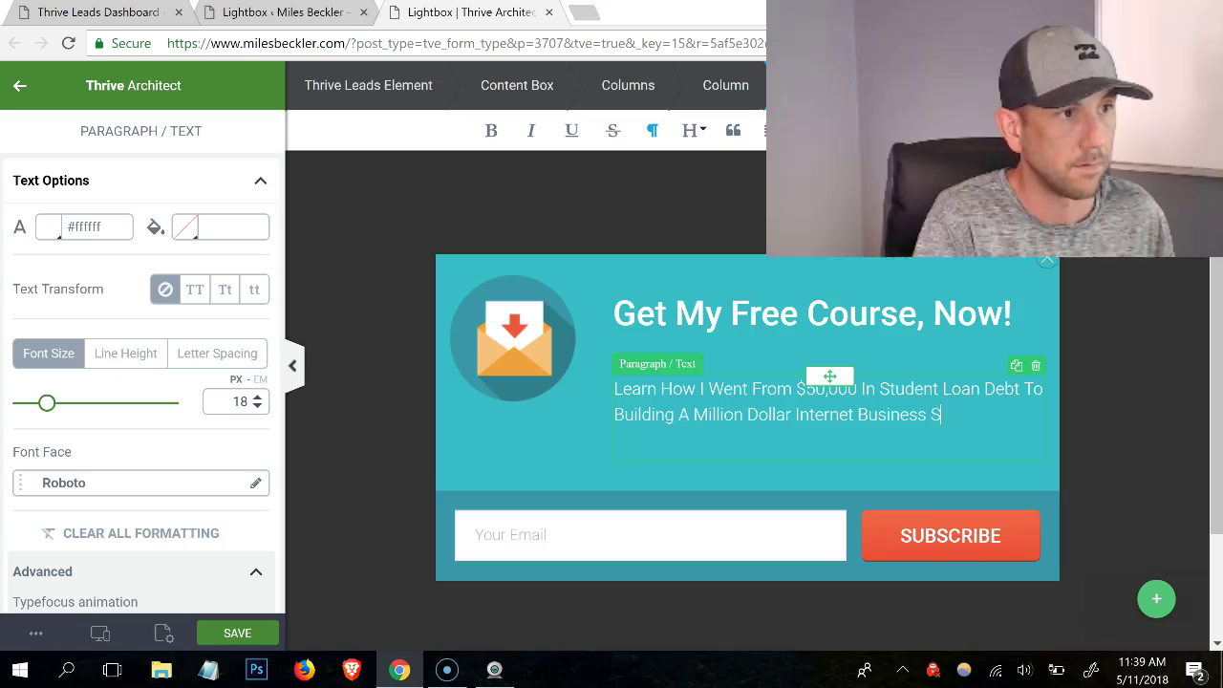
text(tarting Part Time)
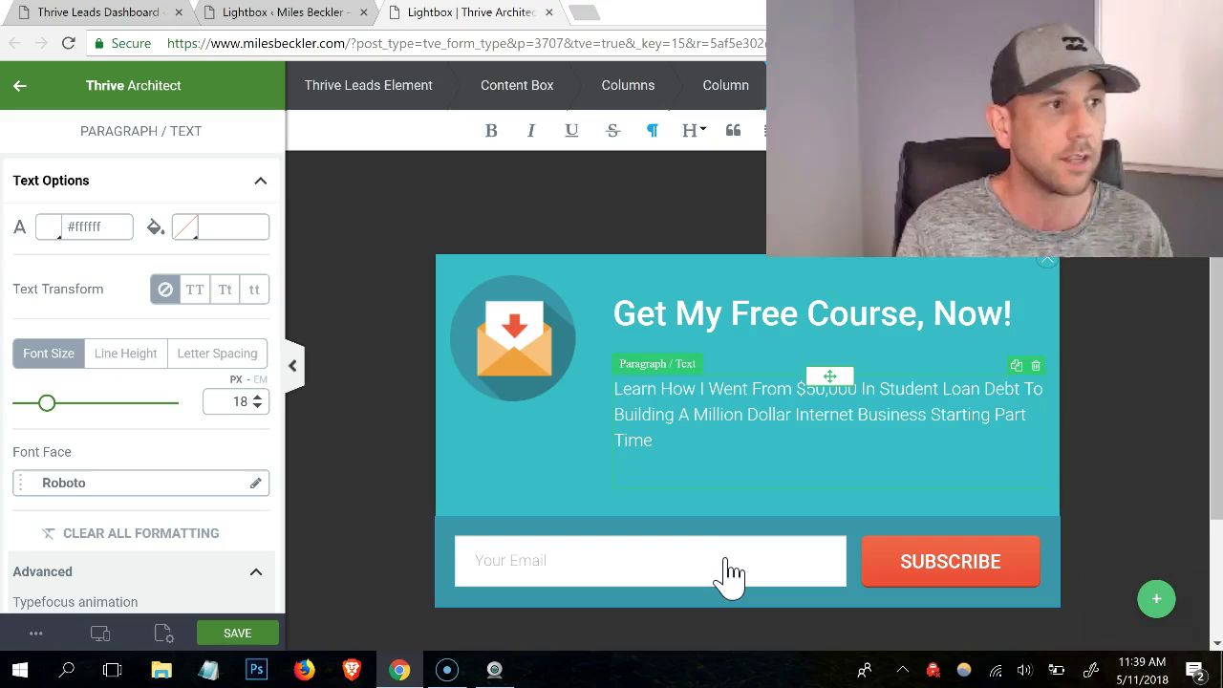
click(543, 339)
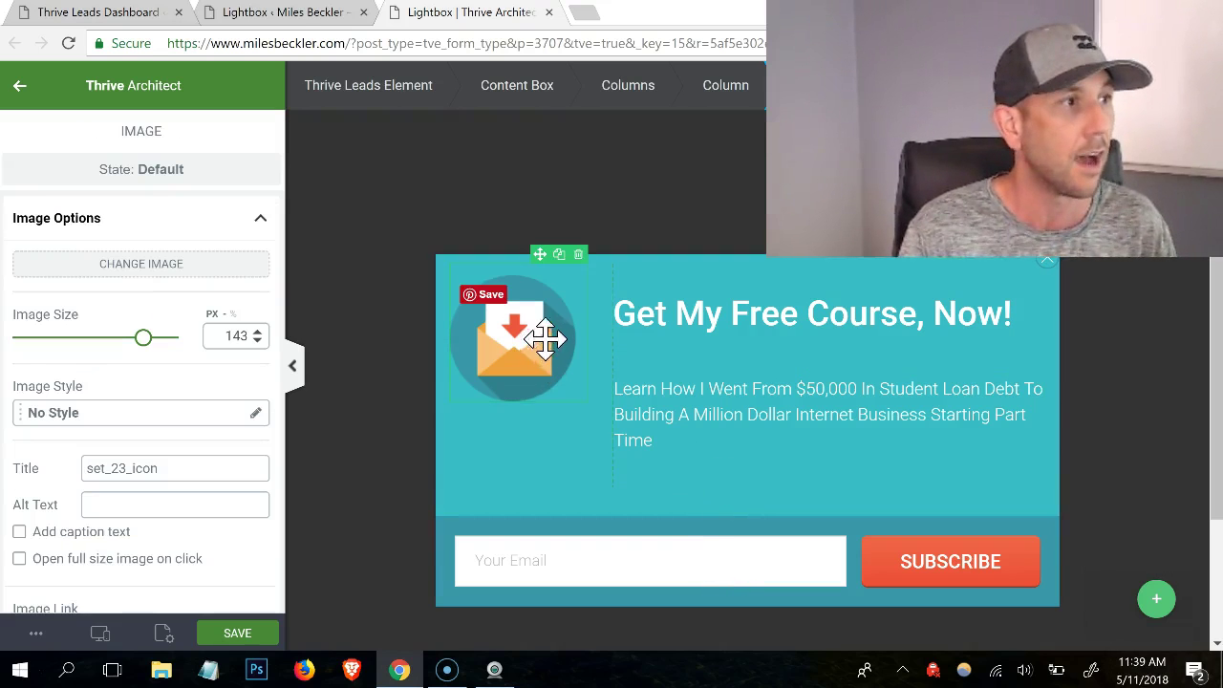
click(141, 265)
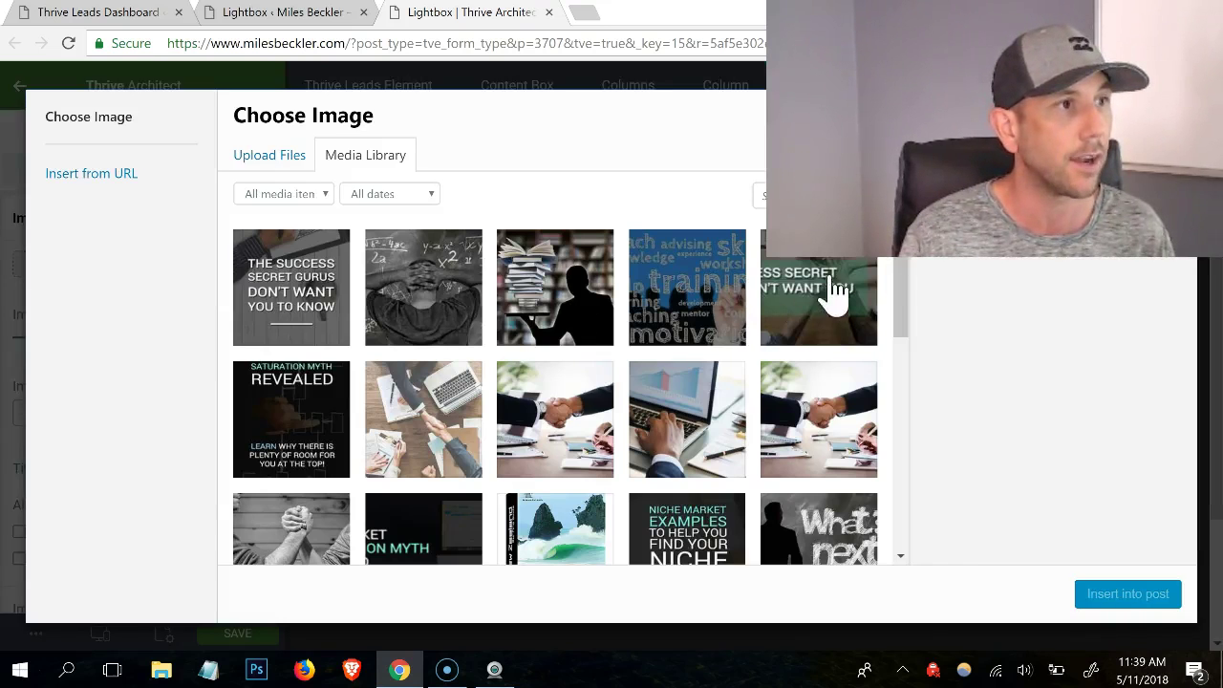
- Swap the envelope for the 7-figure-blueprint-cover-3d book cover found by searching 'blueprint'
scroll(902, 298, down, 1)
drag(902, 298, 898, 445)
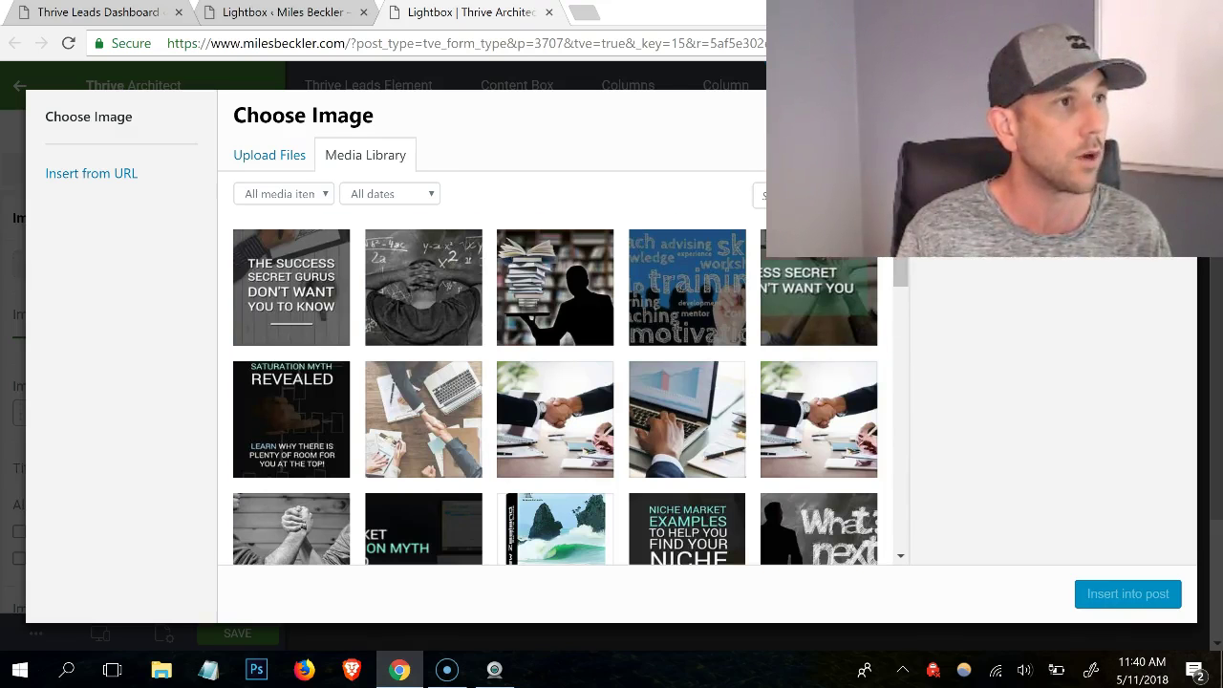
text(blueprint)
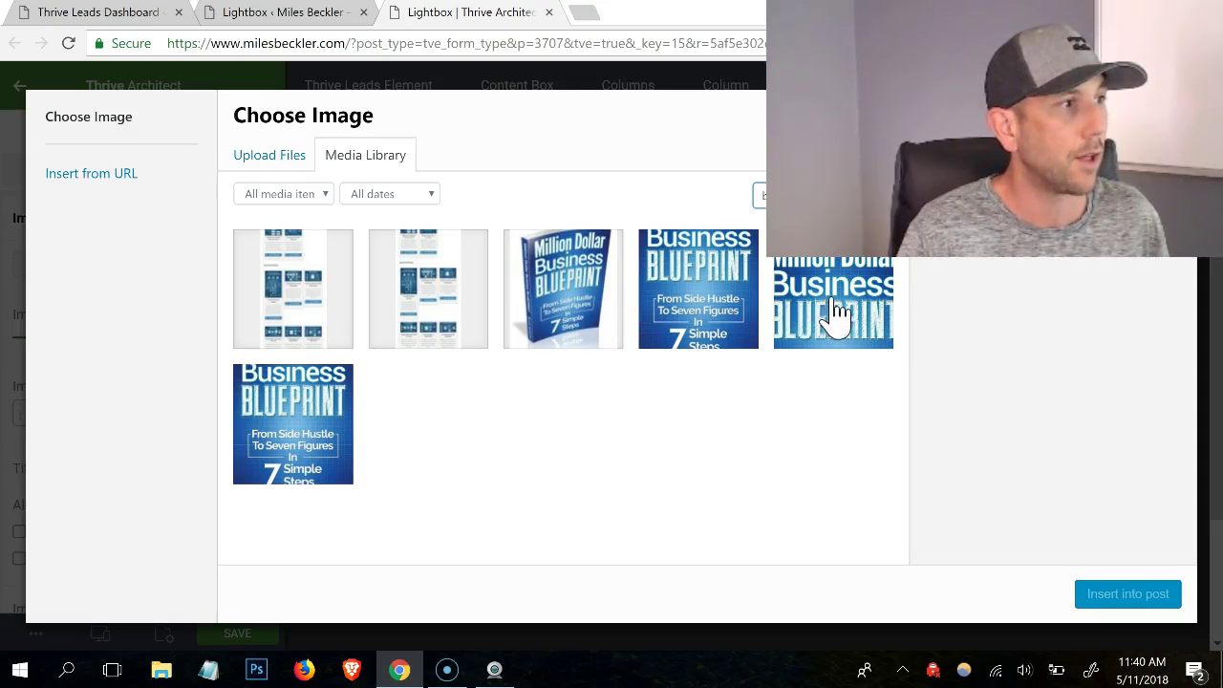
click(573, 287)
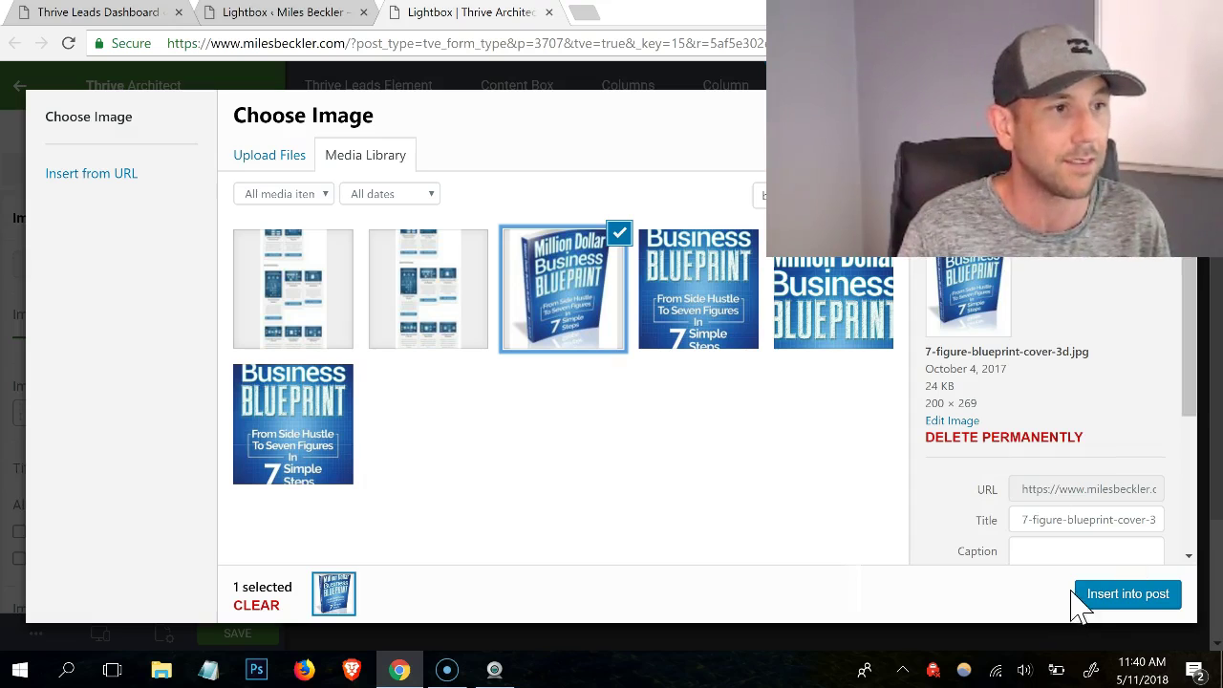
click(1087, 596)
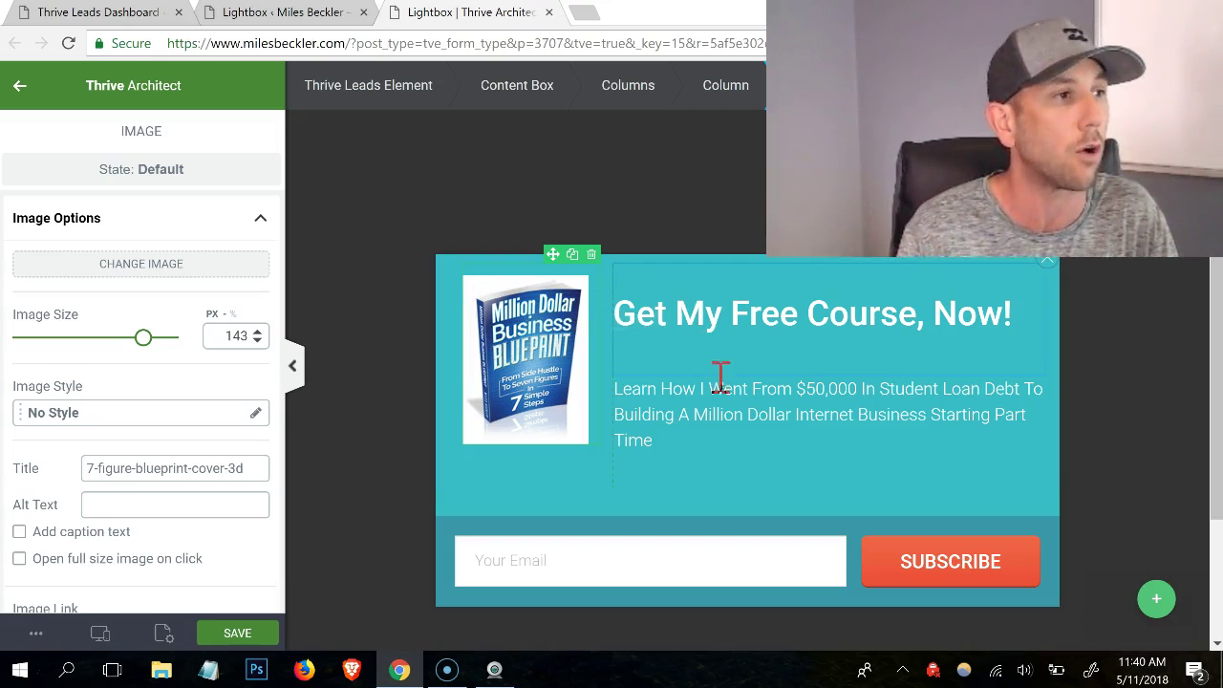
- Make the course description paragraph bold
click(716, 409)
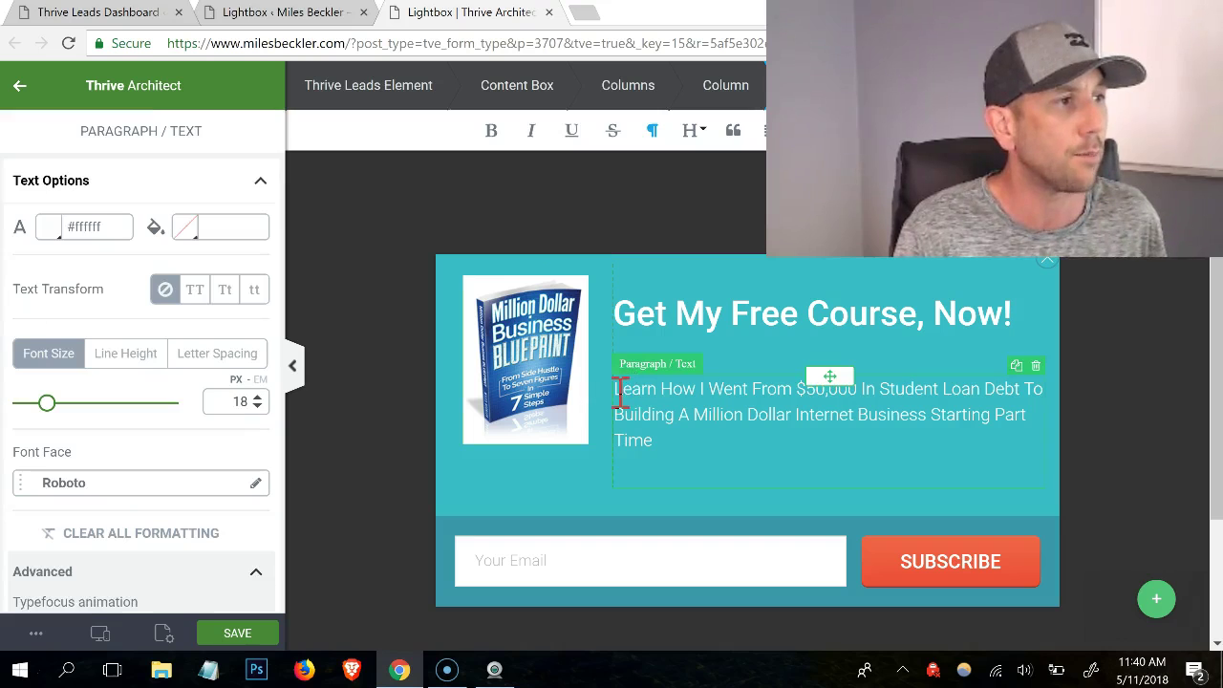
drag(632, 393, 677, 445)
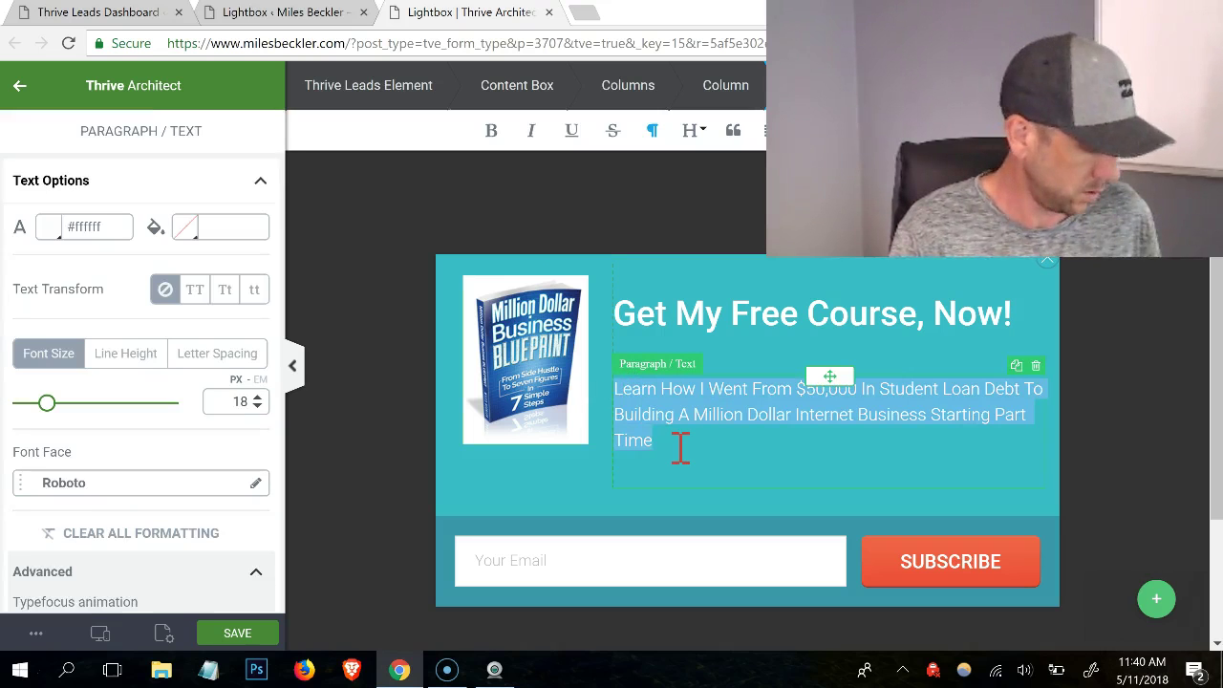
key(ctrl+b)
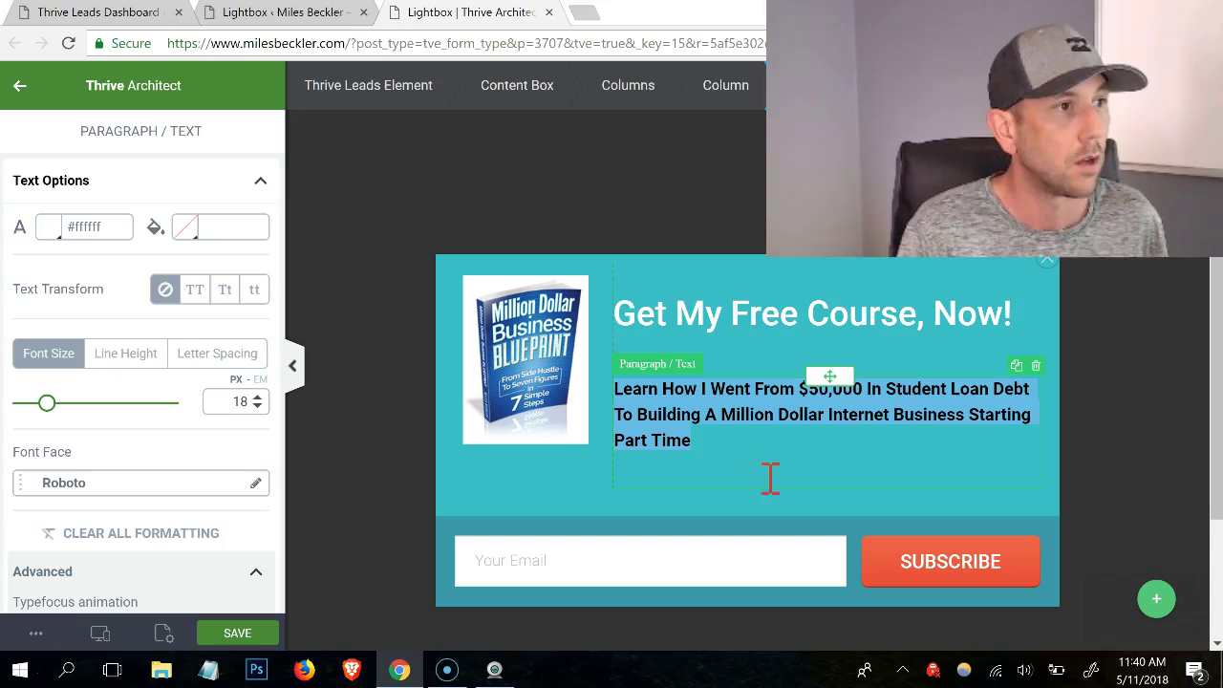
click(690, 427)
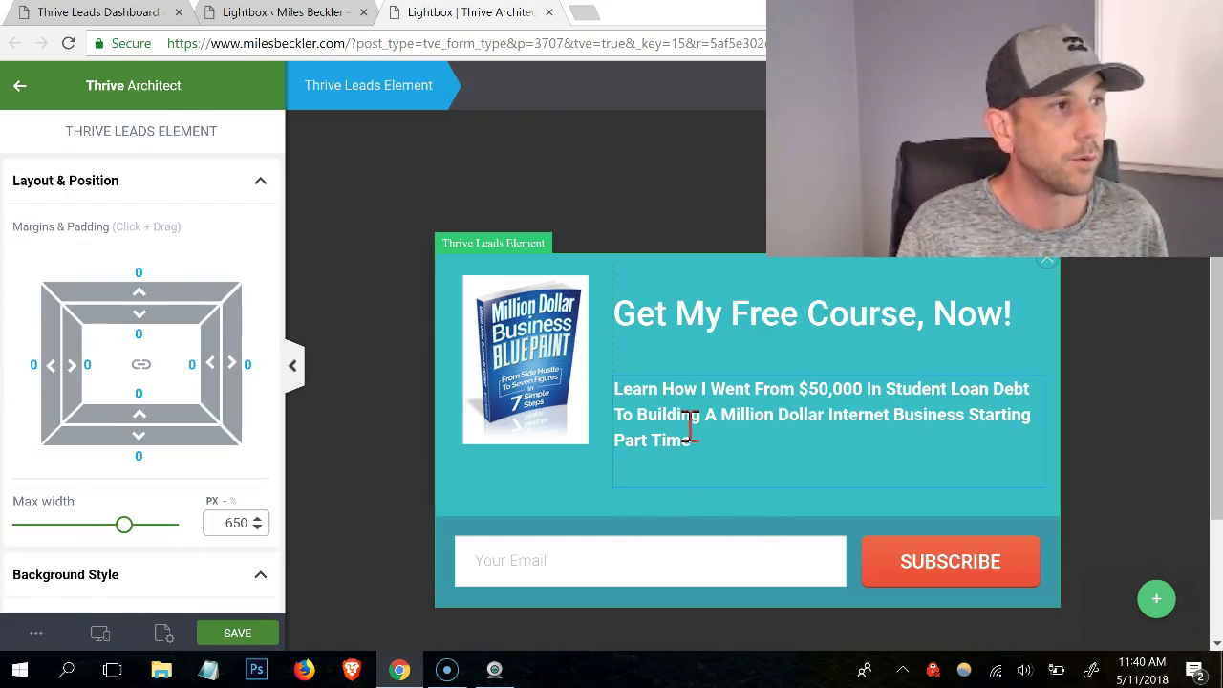
- Center the paragraph and put 'Business Starting Part Time' on its own line
triple_click(731, 417)
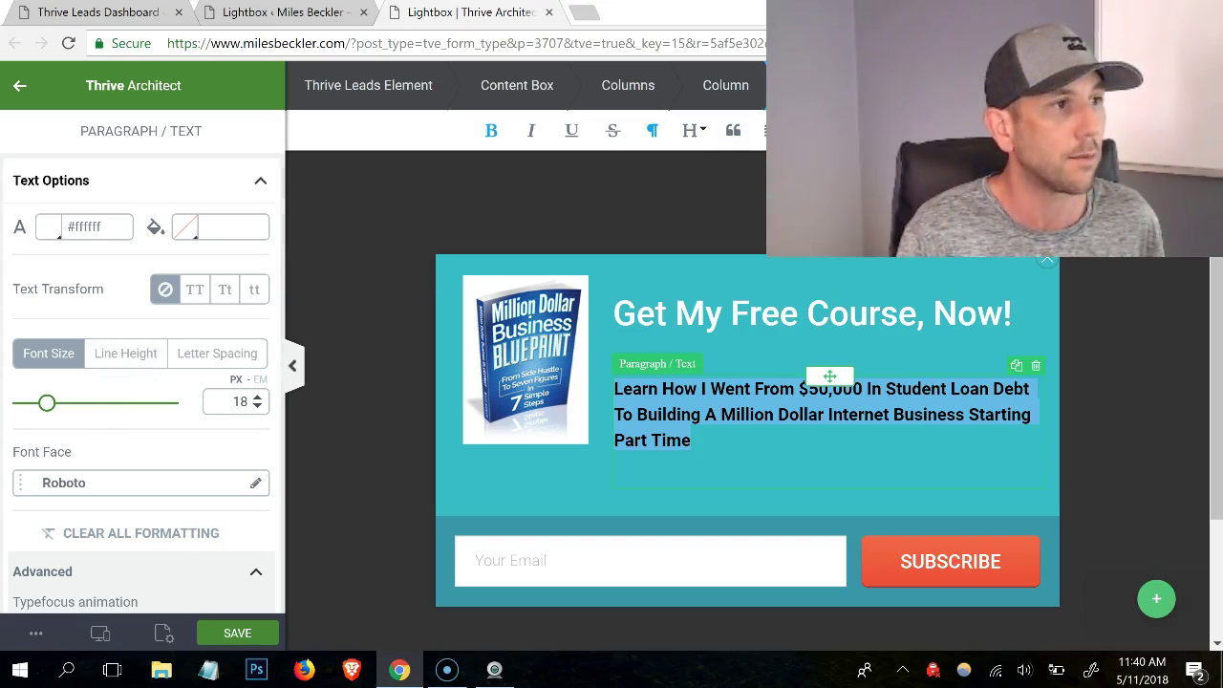
key(ctrl+e)
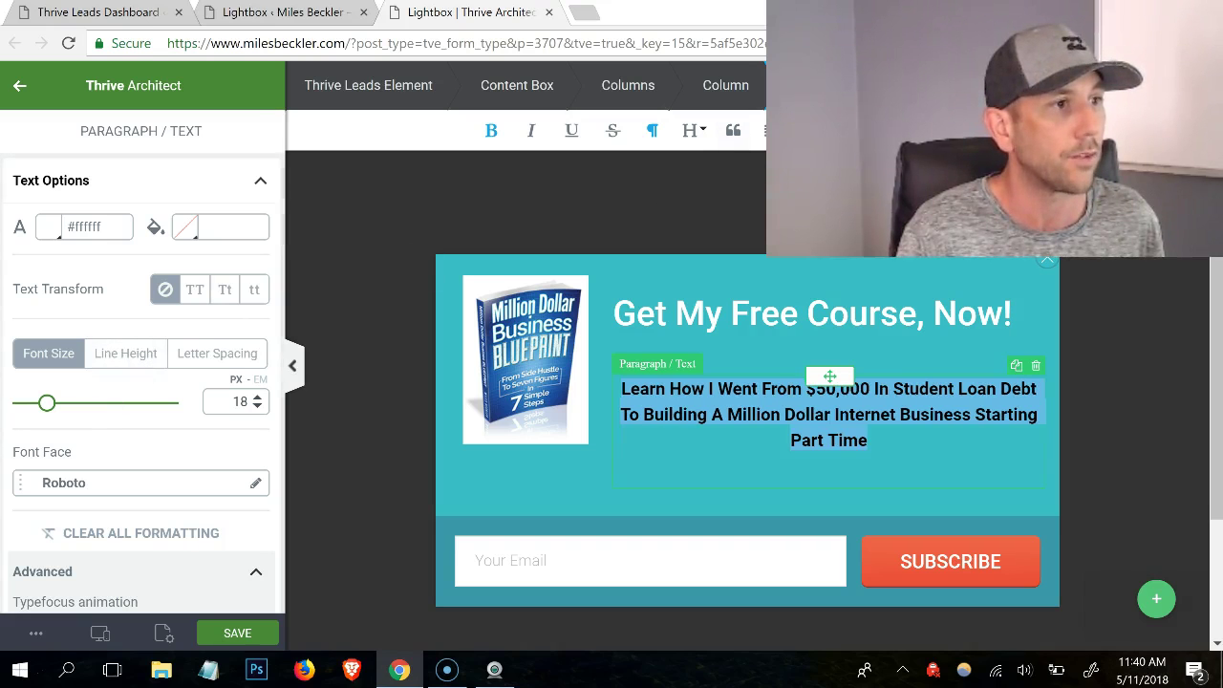
click(973, 432)
click(900, 413)
key(shift+Return)
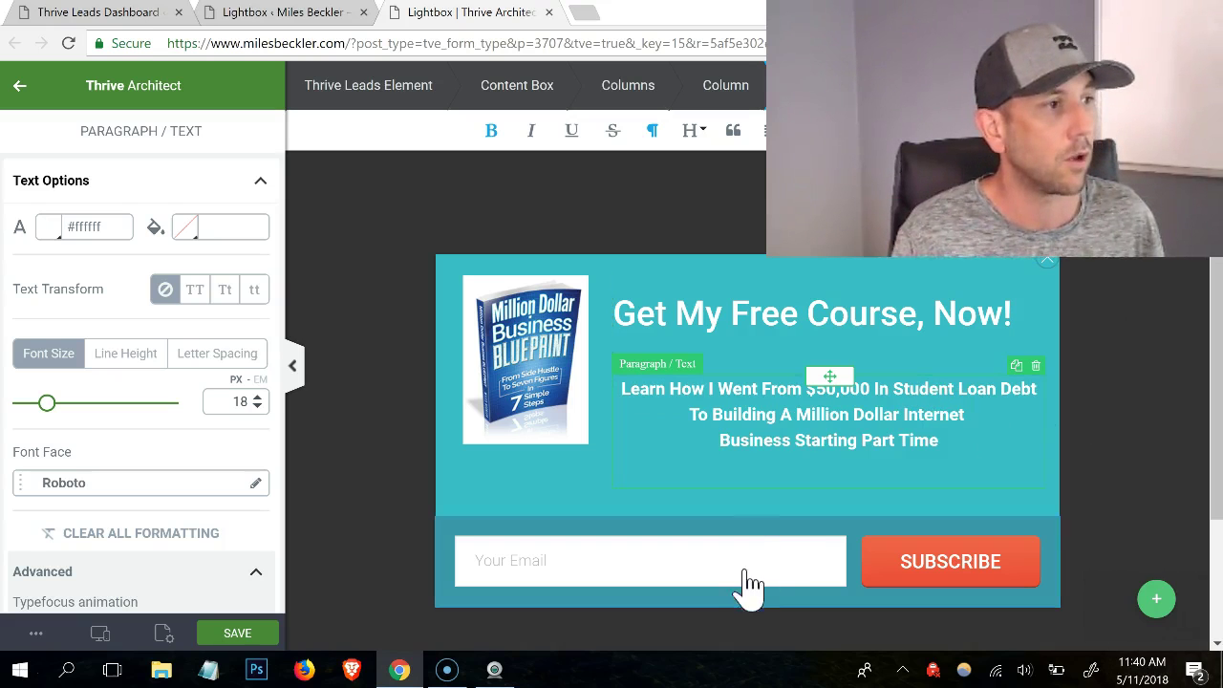
click(965, 570)
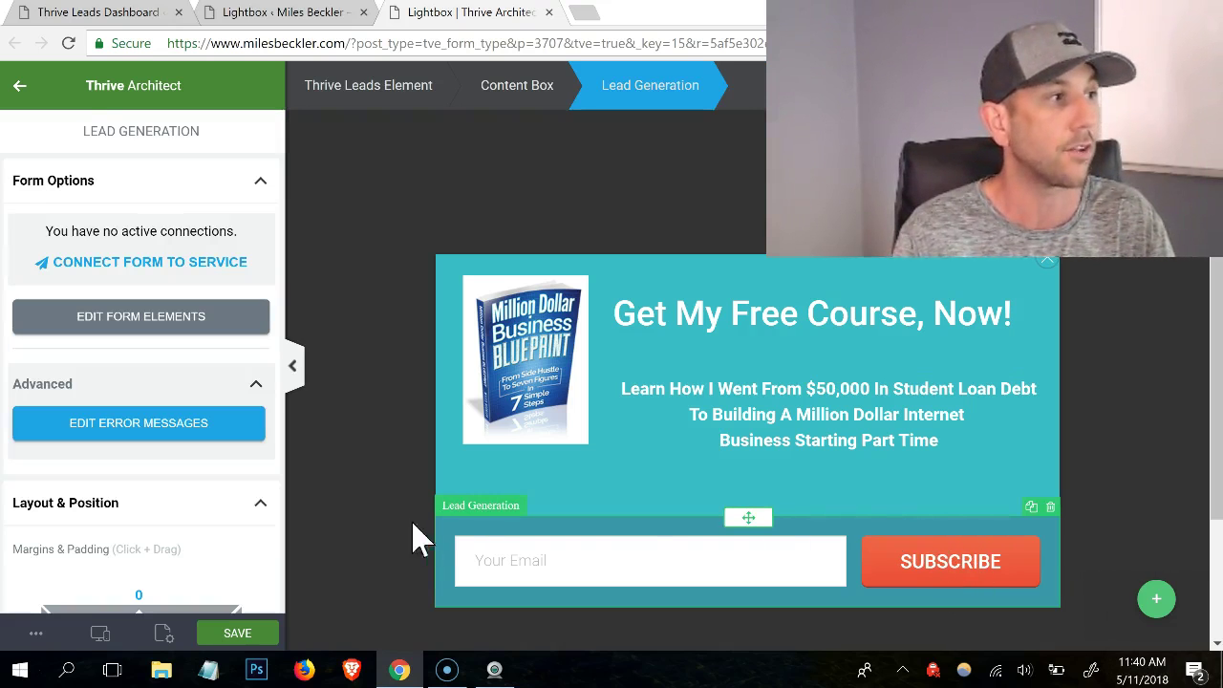
- Relabel the orange submit button from SUBSCRIBE to 'GET THE COURSE NOW!' in the form elements
click(186, 325)
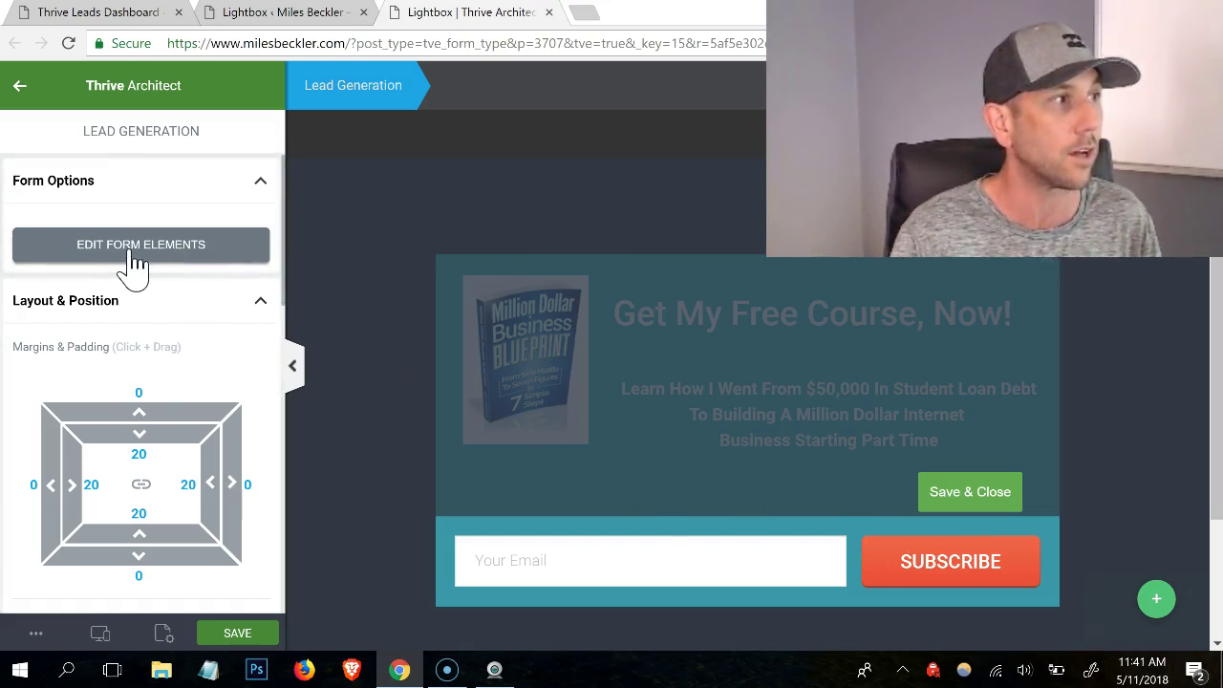
click(960, 585)
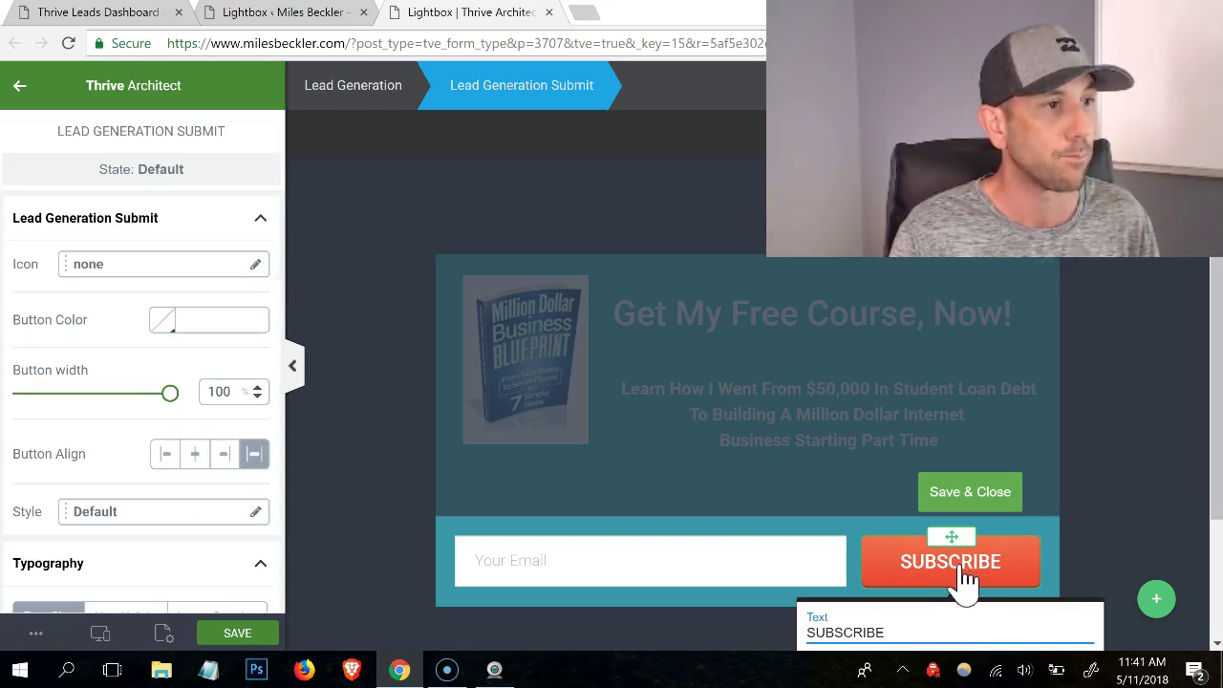
drag(893, 630, 801, 650)
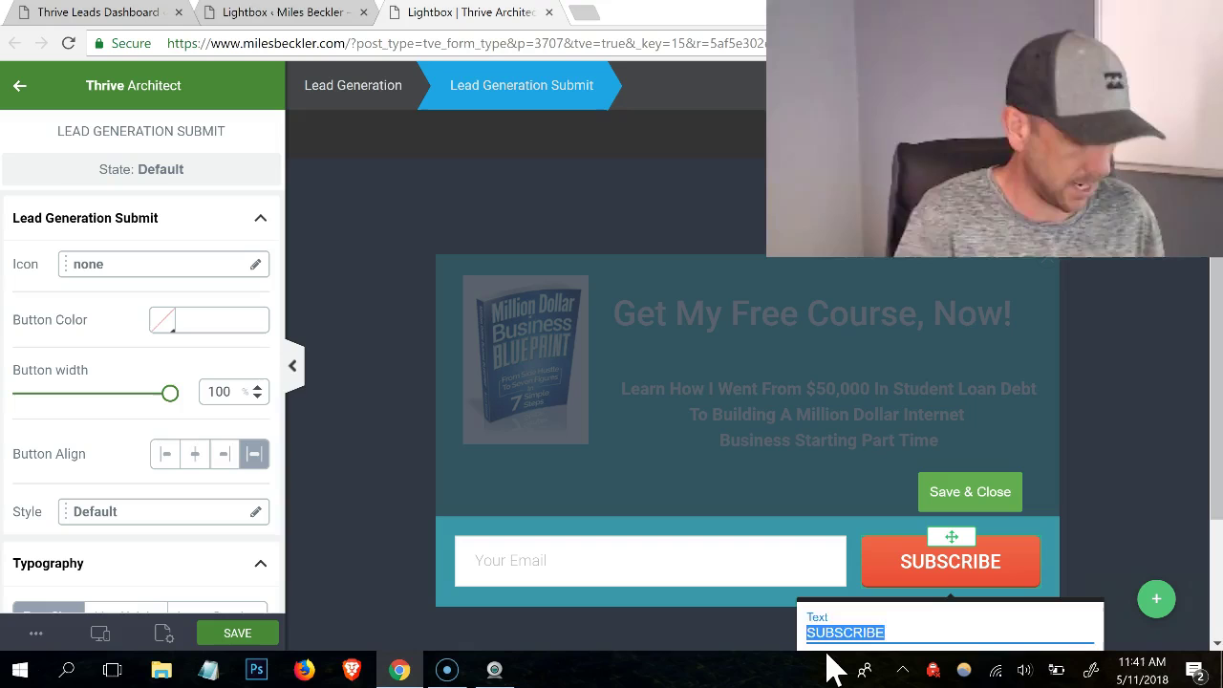
text(GET THE COURSE NOW!)
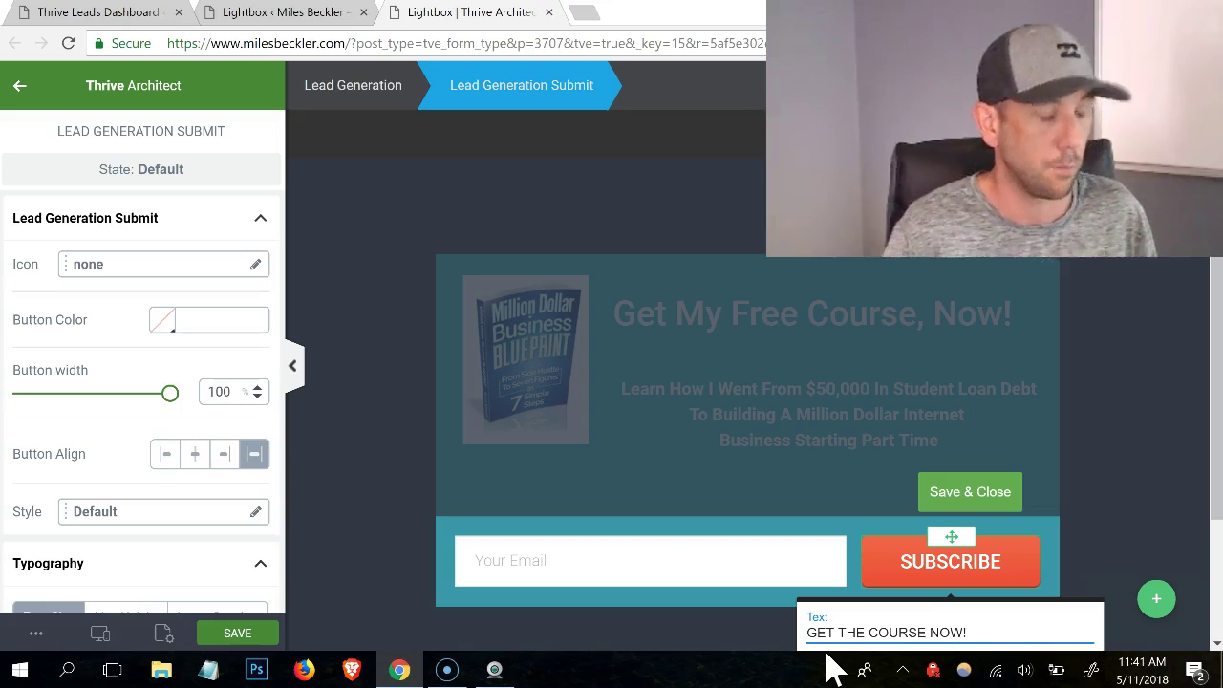
key(Return)
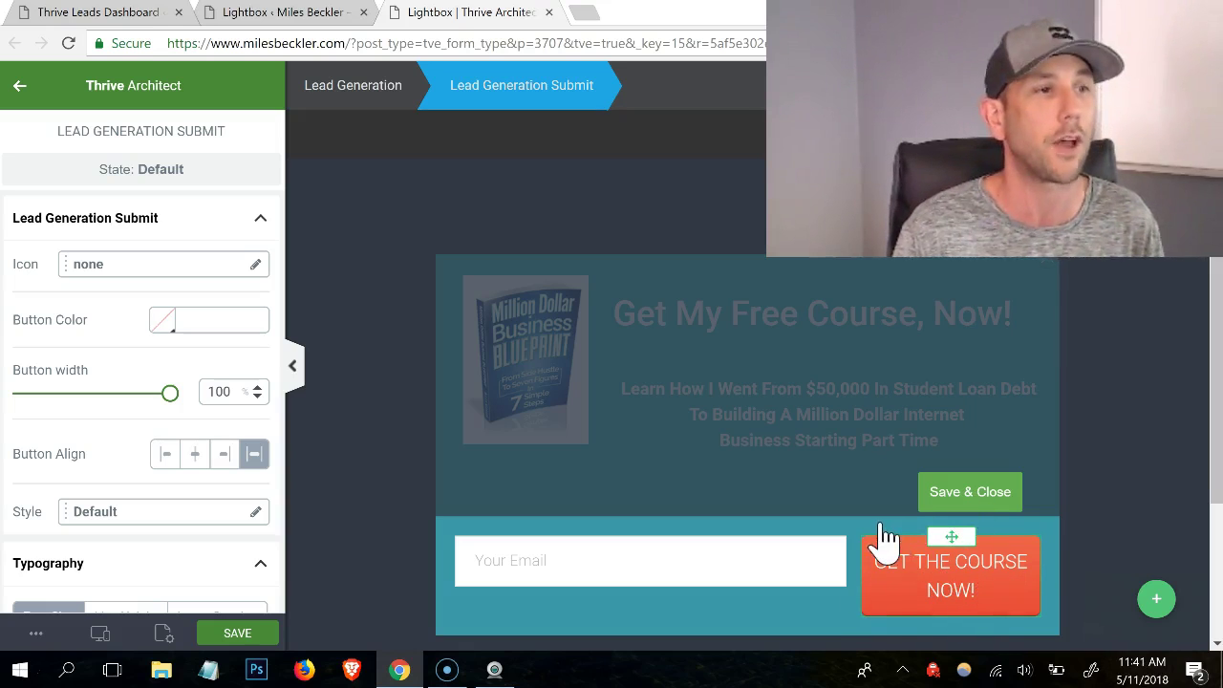
click(950, 489)
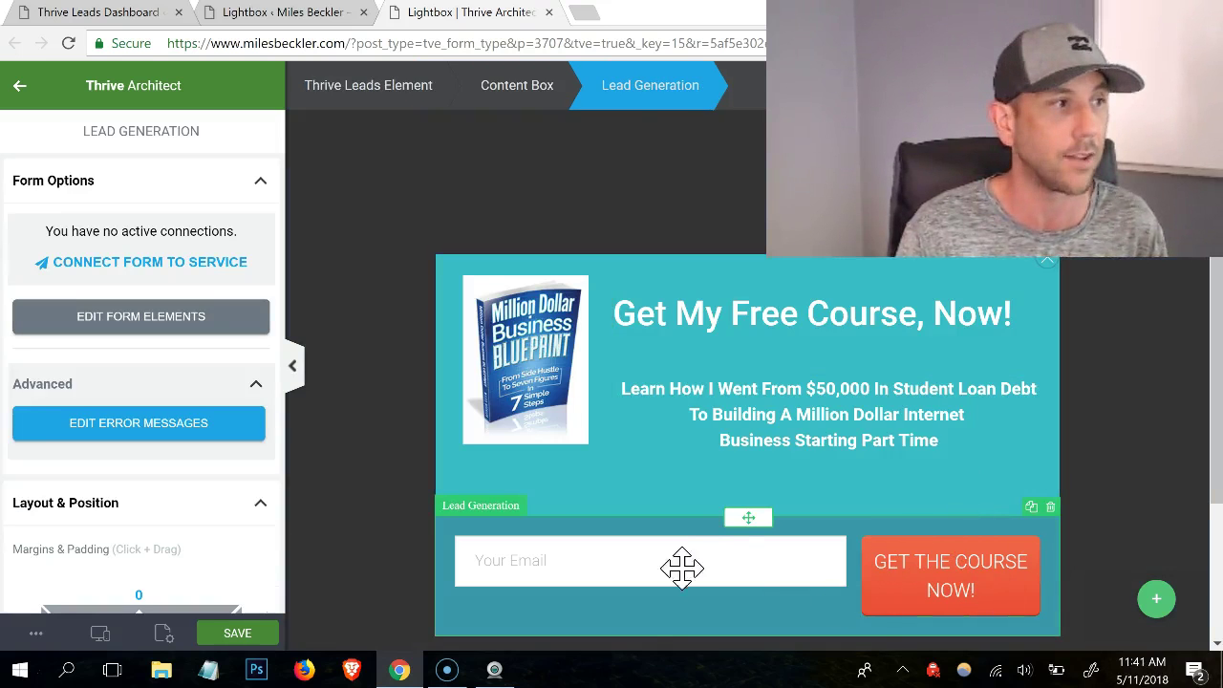
click(136, 267)
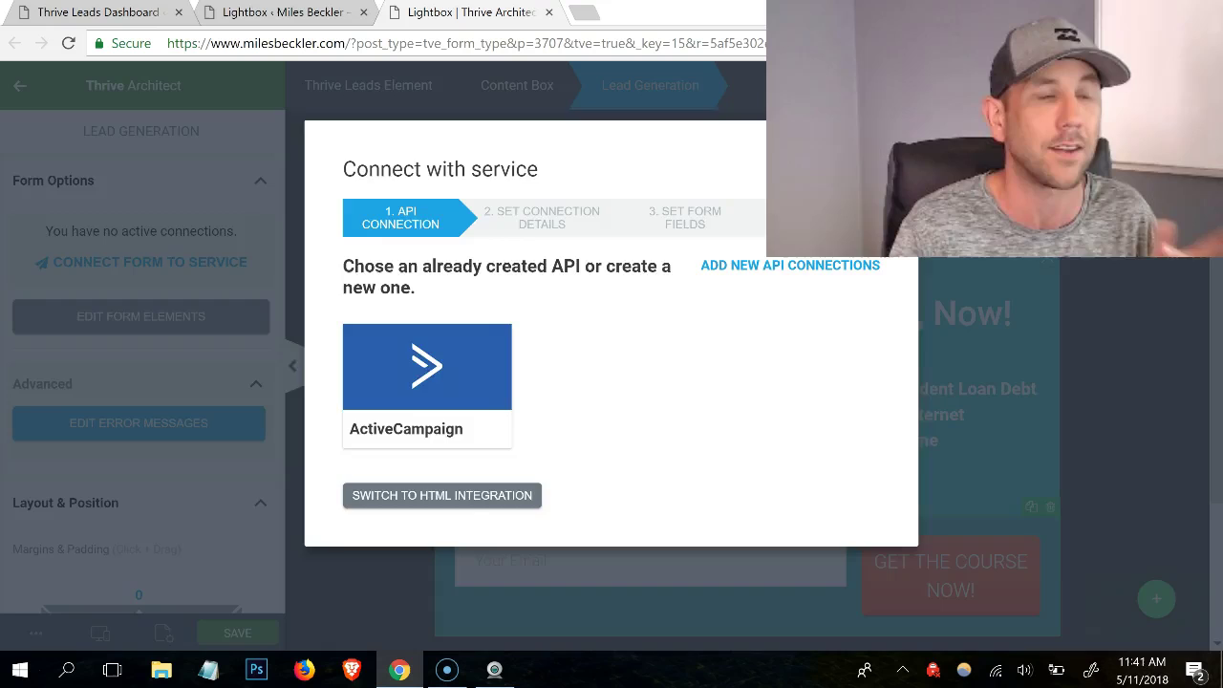
key(Escape)
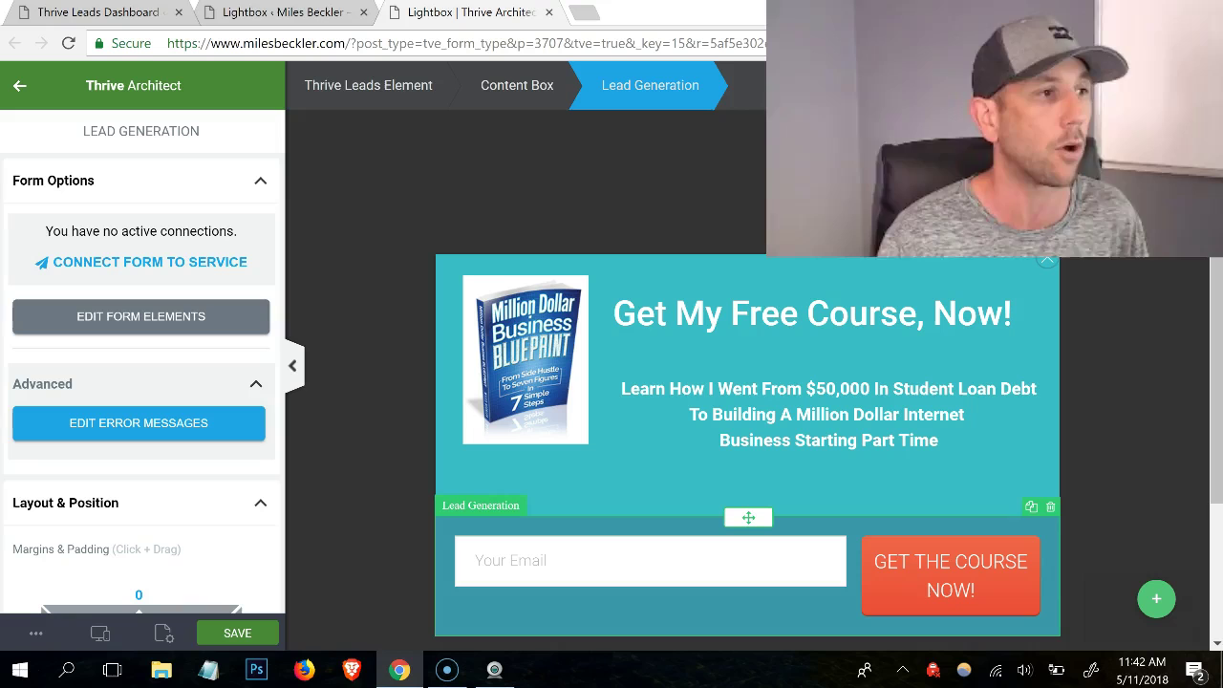
- Save the lightbox design, reload the Lightbox forms page, and return to the Thrive Leads dashboard
click(229, 634)
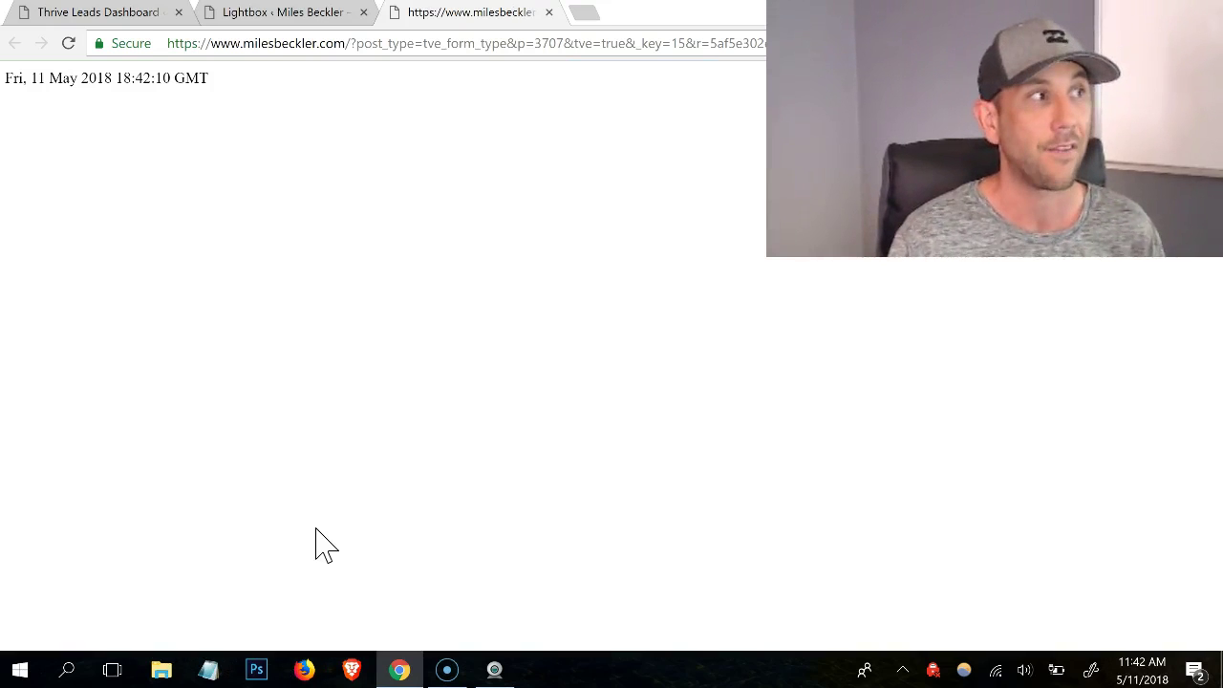
click(333, 19)
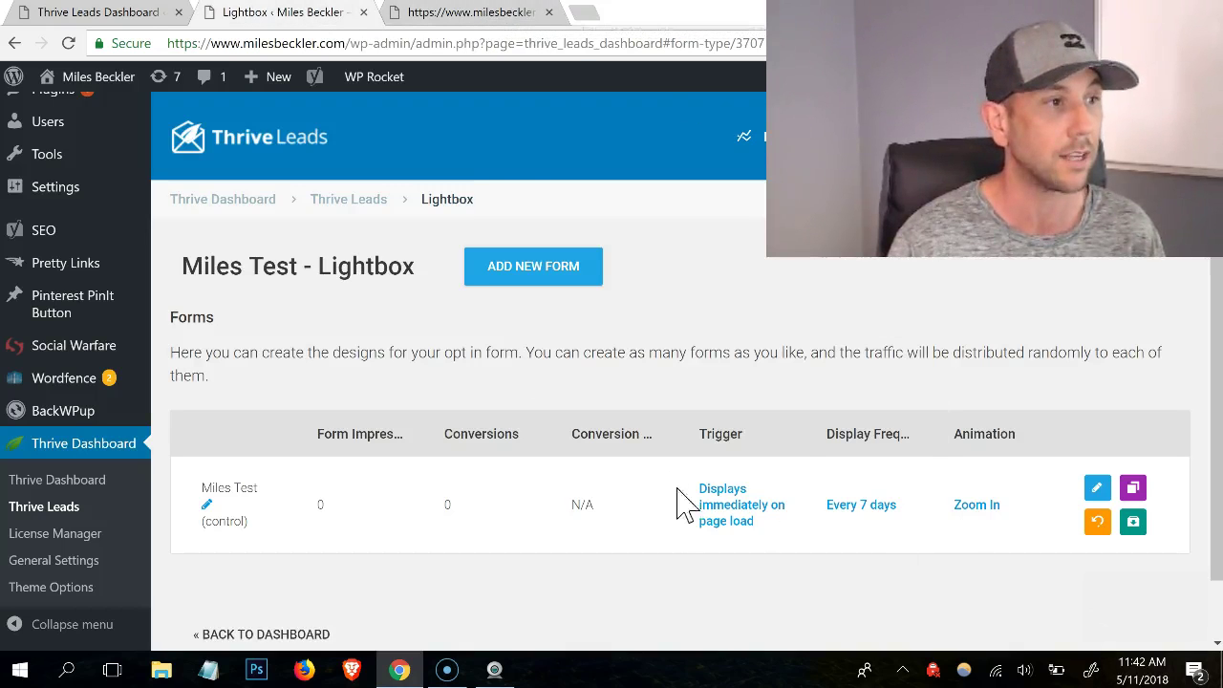
click(532, 45)
key(Return)
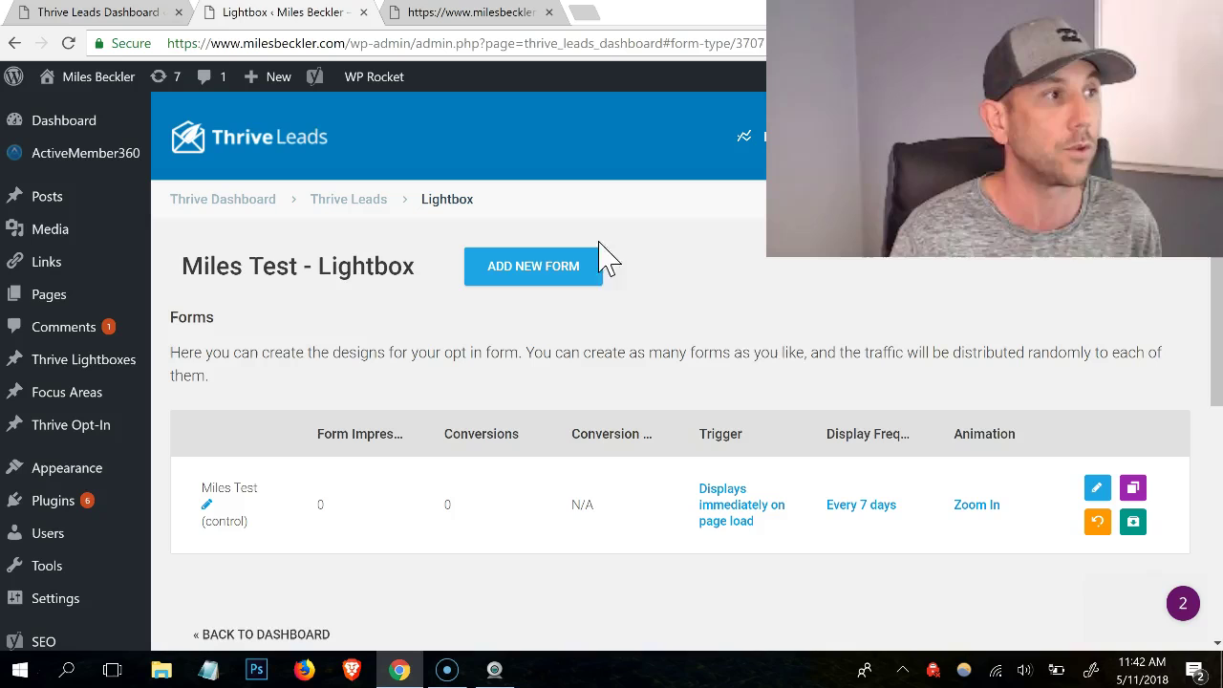
scroll(956, 348, down, 1)
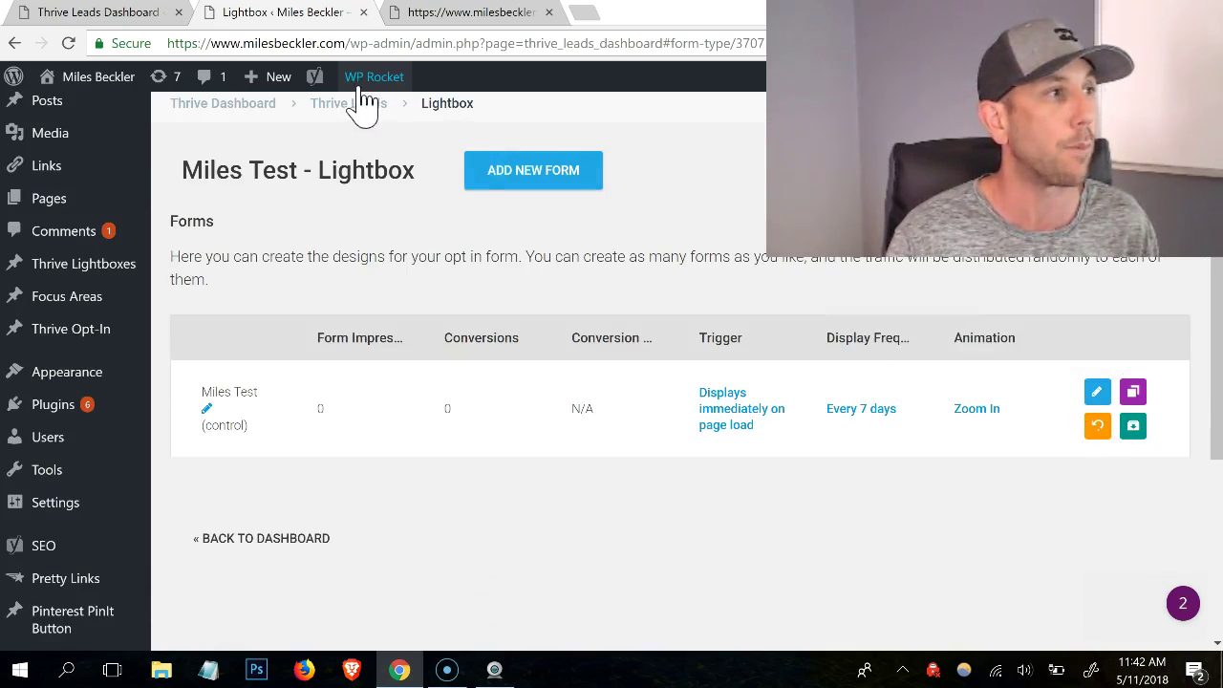
click(330, 109)
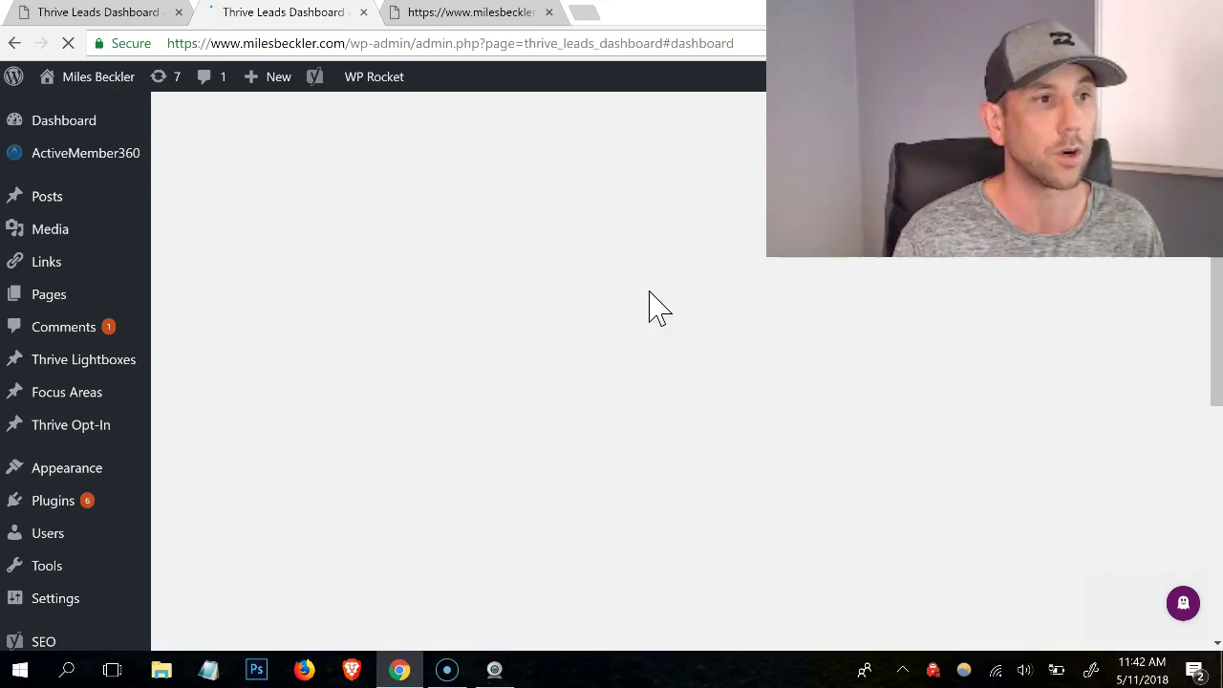
- Expand the Welcome Gate lead group to reveal its Lightbox and Scroll Mat forms
scroll(720, 264, down, 5)
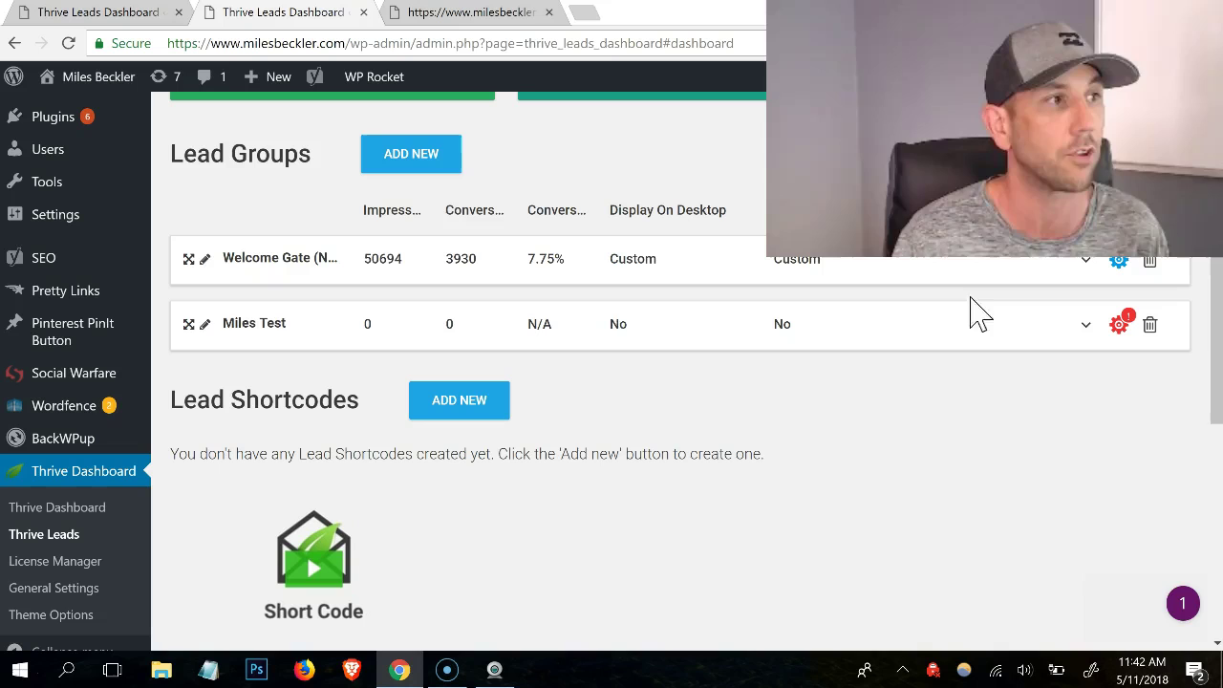
click(230, 260)
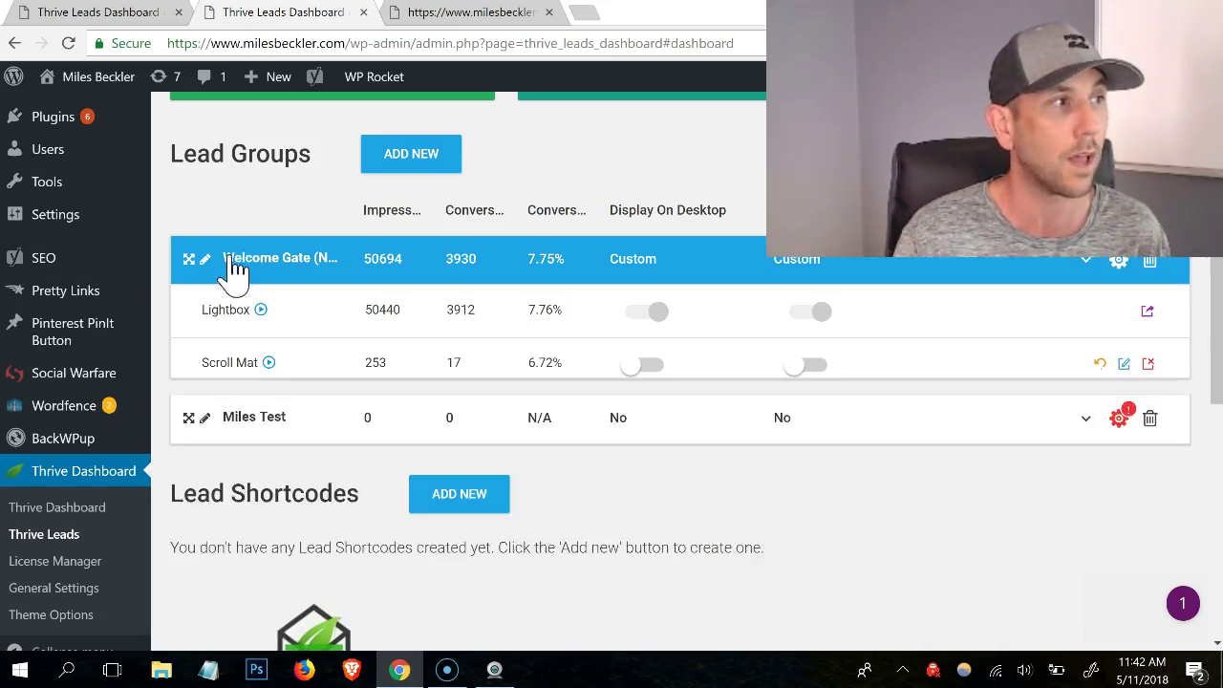
- Review Welcome Gate's display logic: All Posts, Blog Index, Search page, plus its 4 exclusions
click(1119, 264)
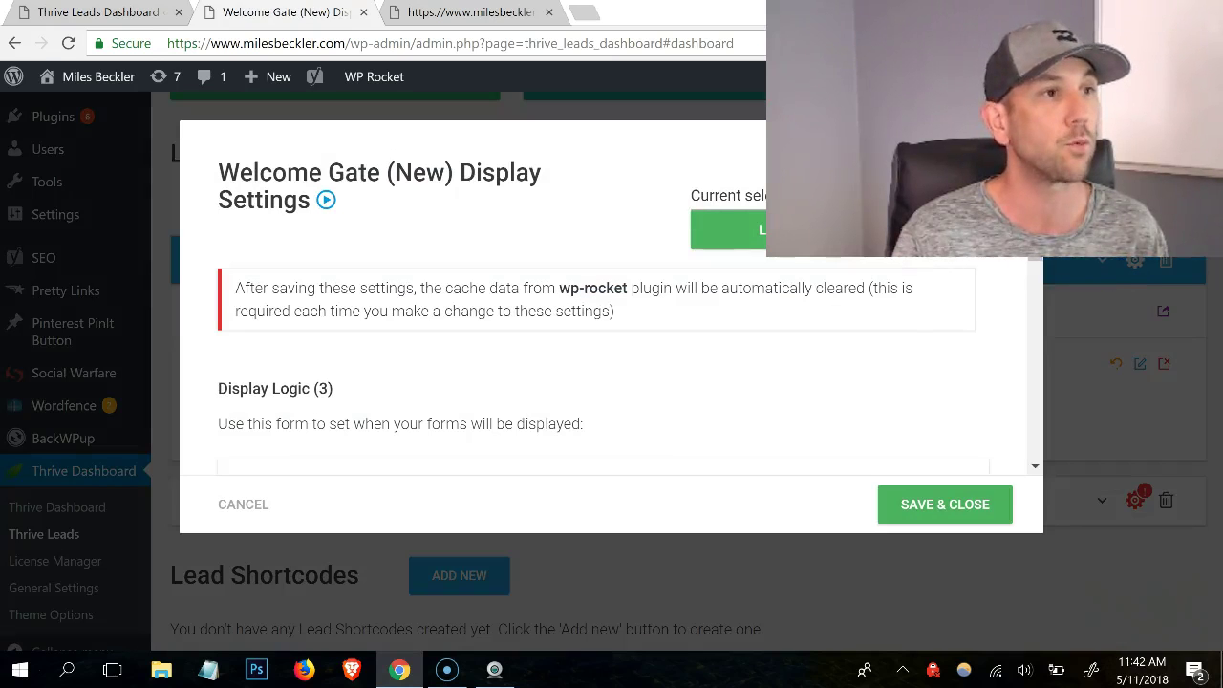
scroll(1048, 267, down, 2)
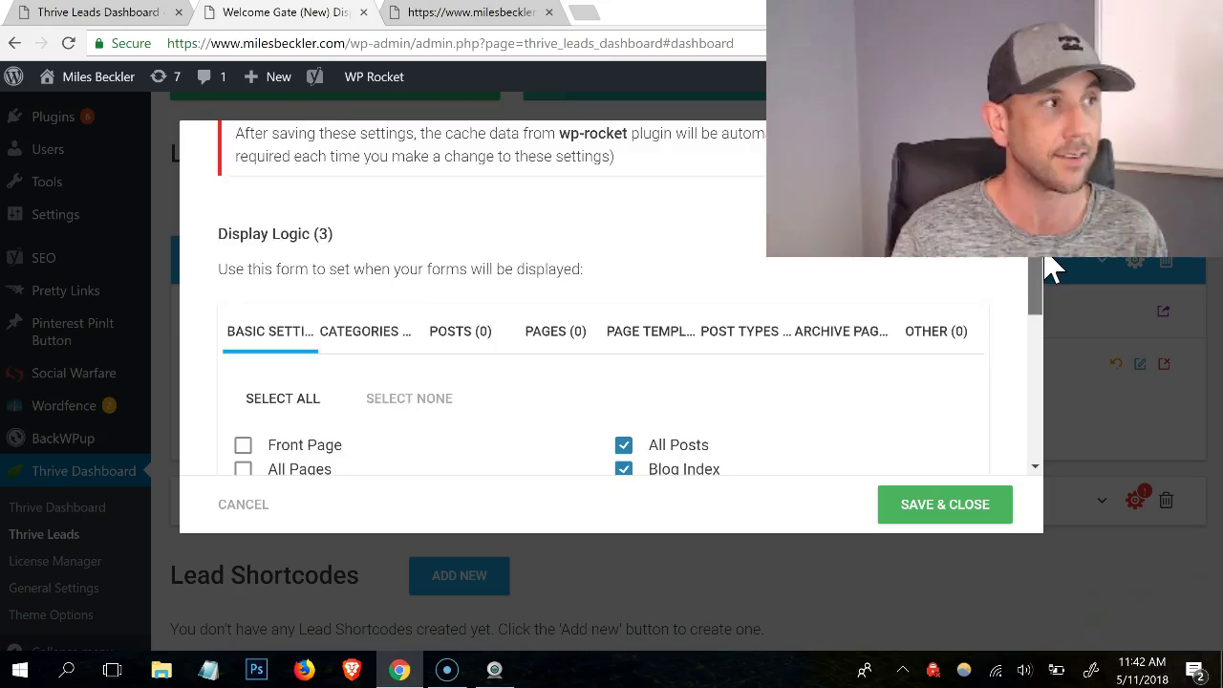
scroll(1041, 298, down, 1)
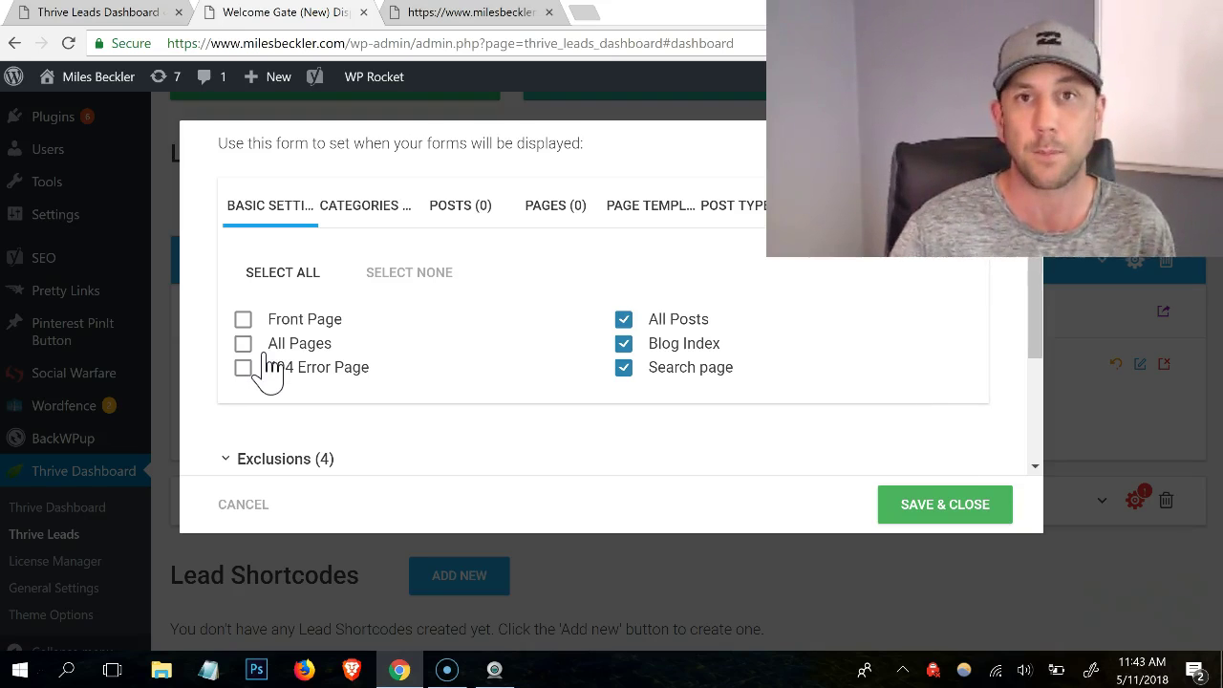
scroll(363, 344, down, 1)
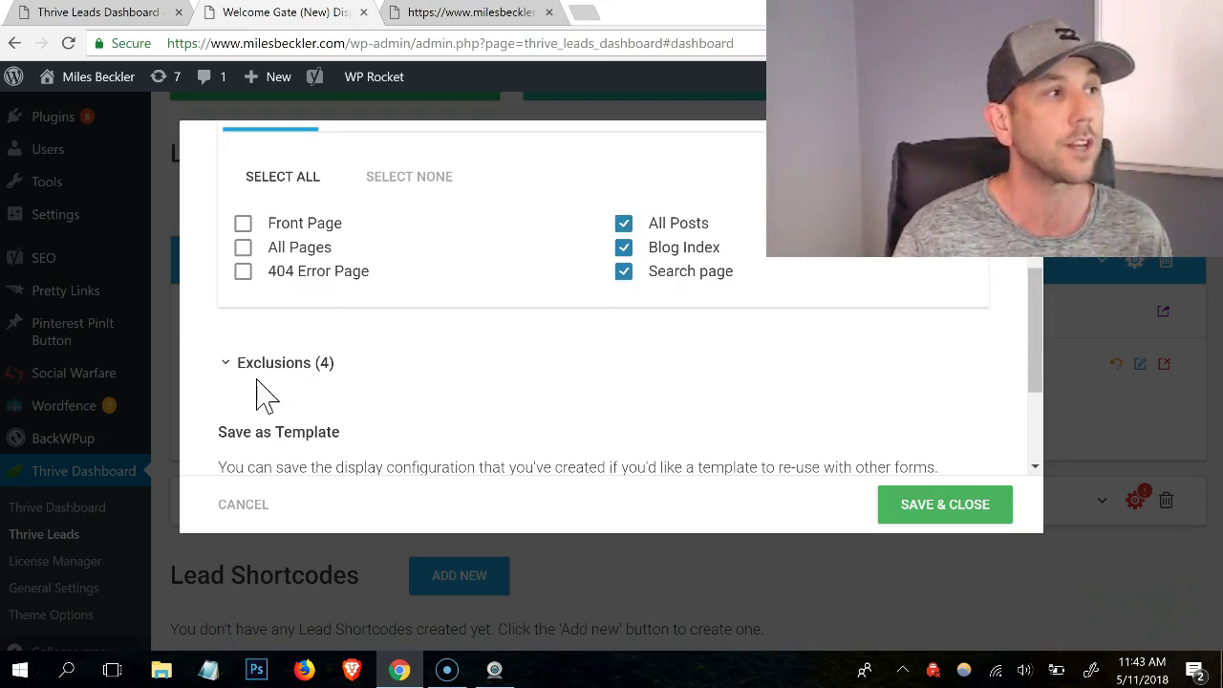
click(287, 366)
scroll(497, 305, down, 3)
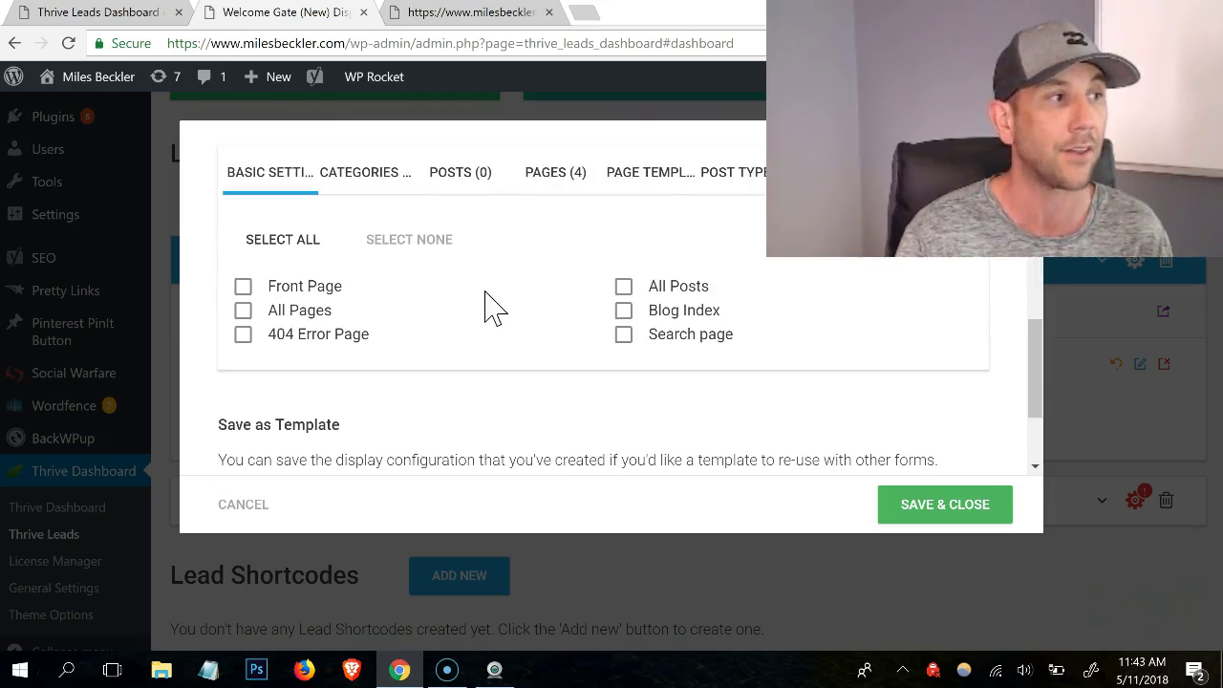
scroll(449, 268, up, 2)
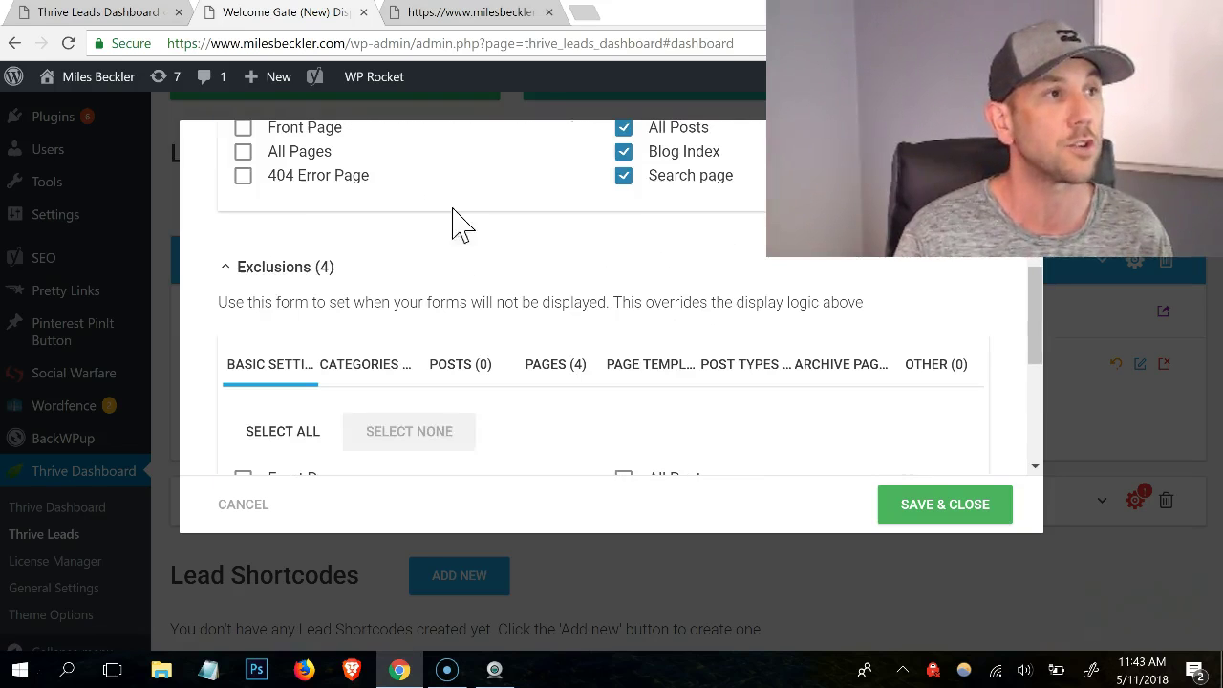
click(929, 373)
scroll(573, 401, down, 3)
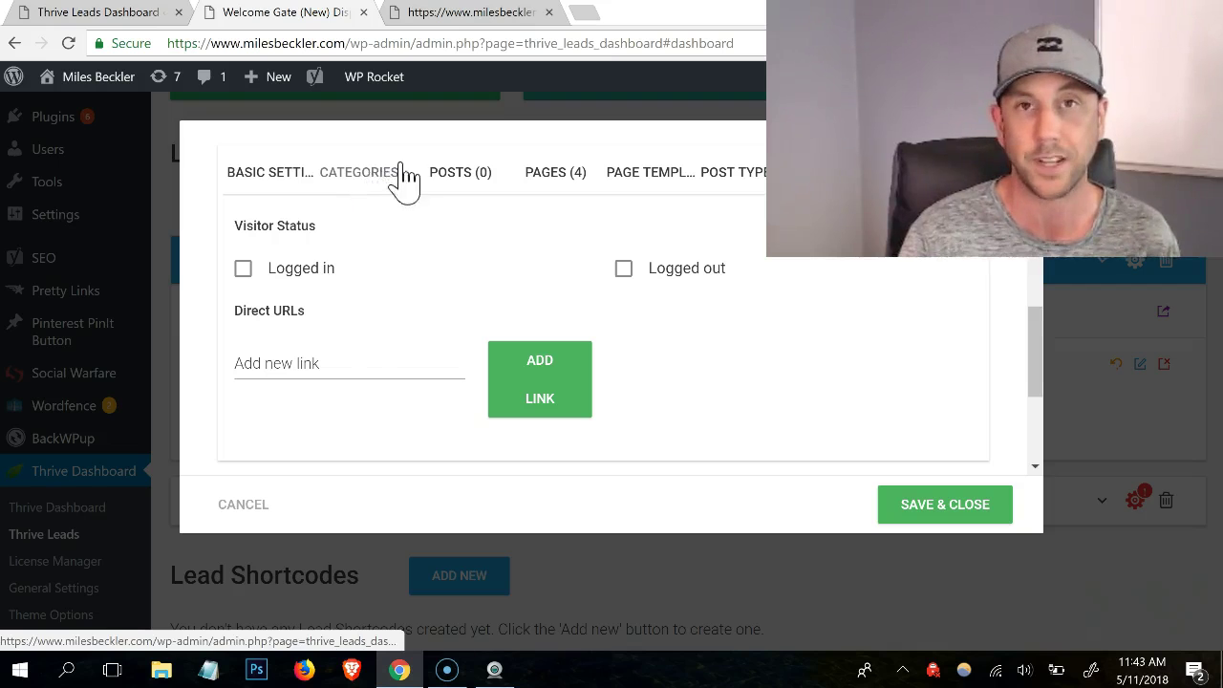
scroll(392, 203, up, 5)
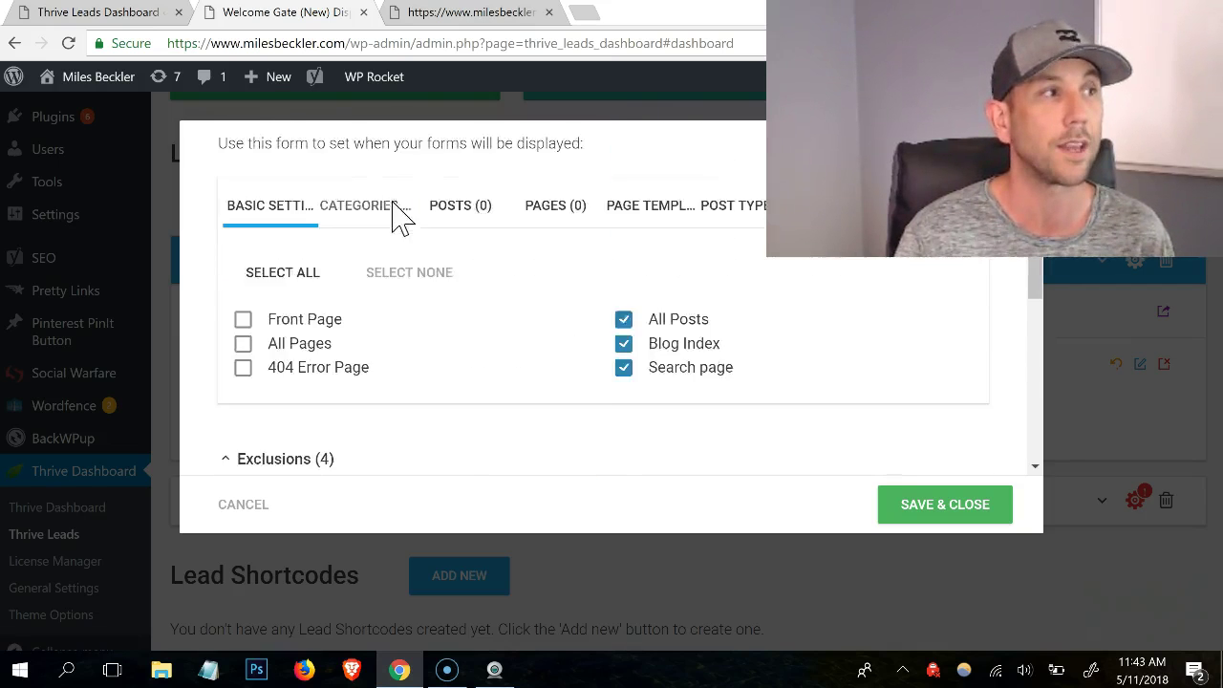